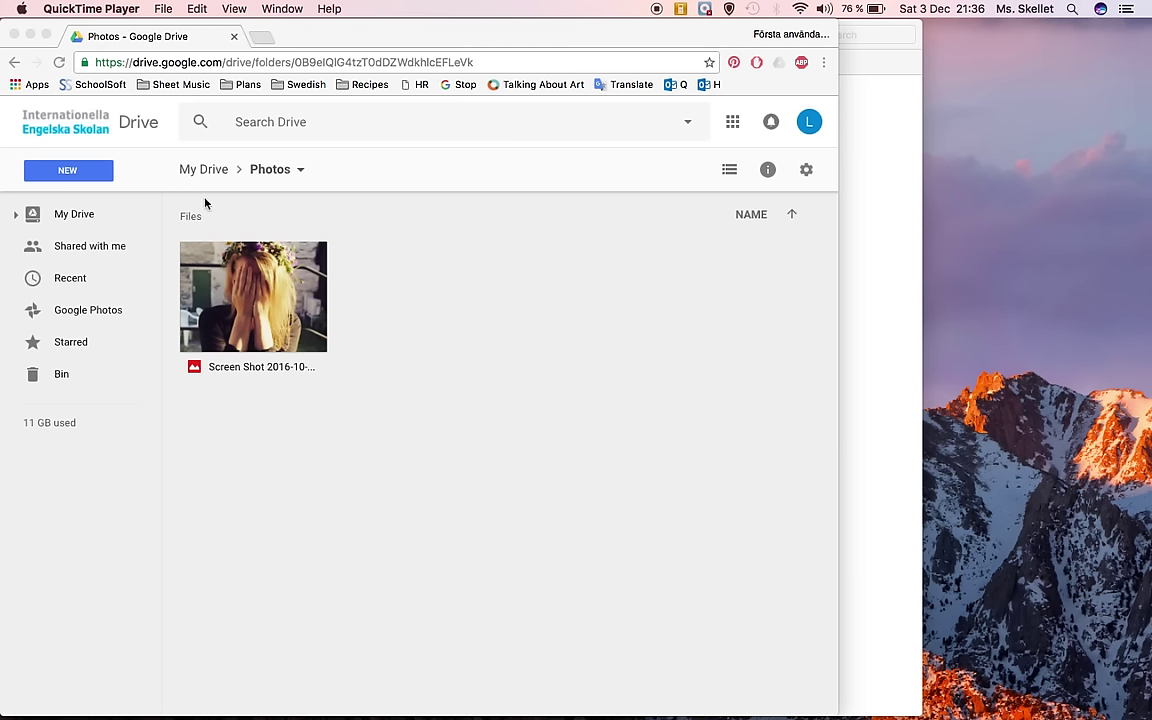
Step: Download the screenshot JPG from Drive's Photos folder and place the downloaded file on the desktop
click(243, 323)
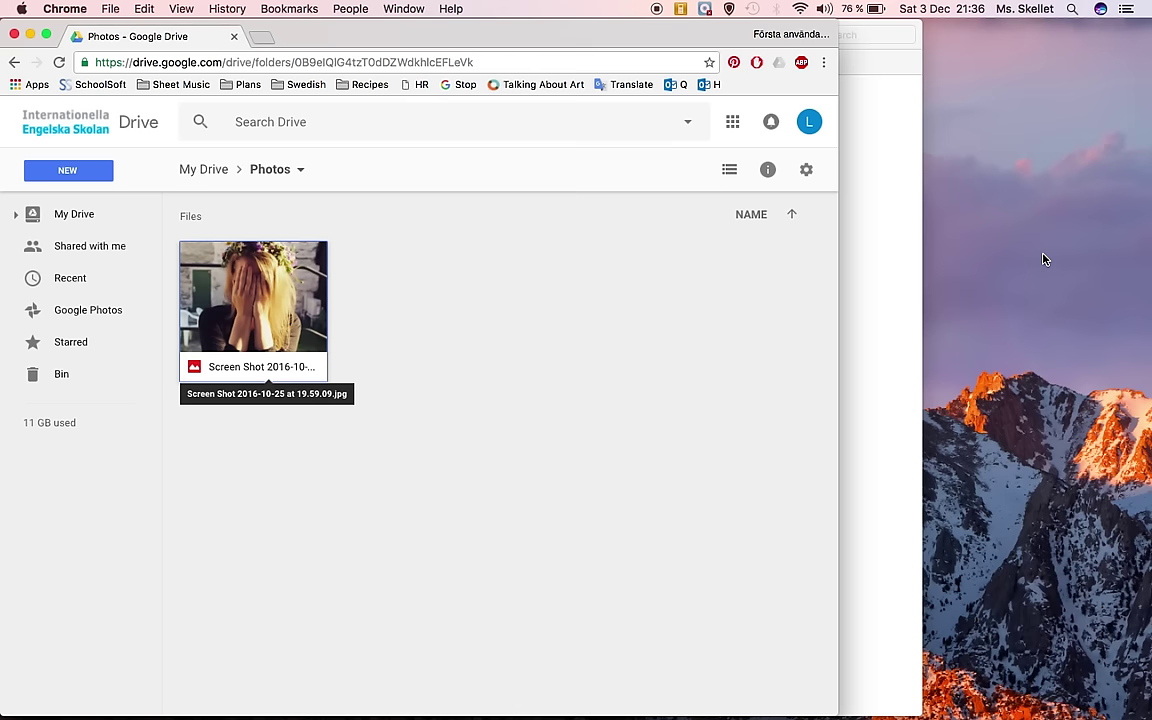
drag(1043, 259, 1150, 208)
drag(1025, 216, 1016, 198)
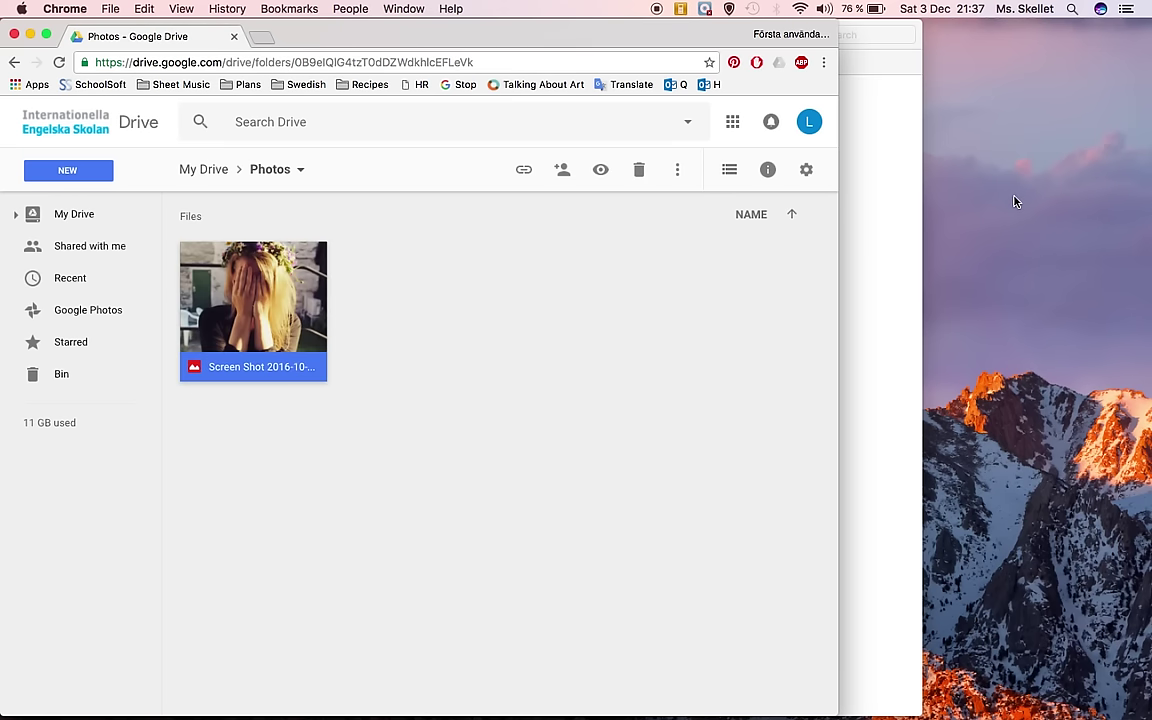
drag(281, 327, 815, 211)
right_click(290, 272)
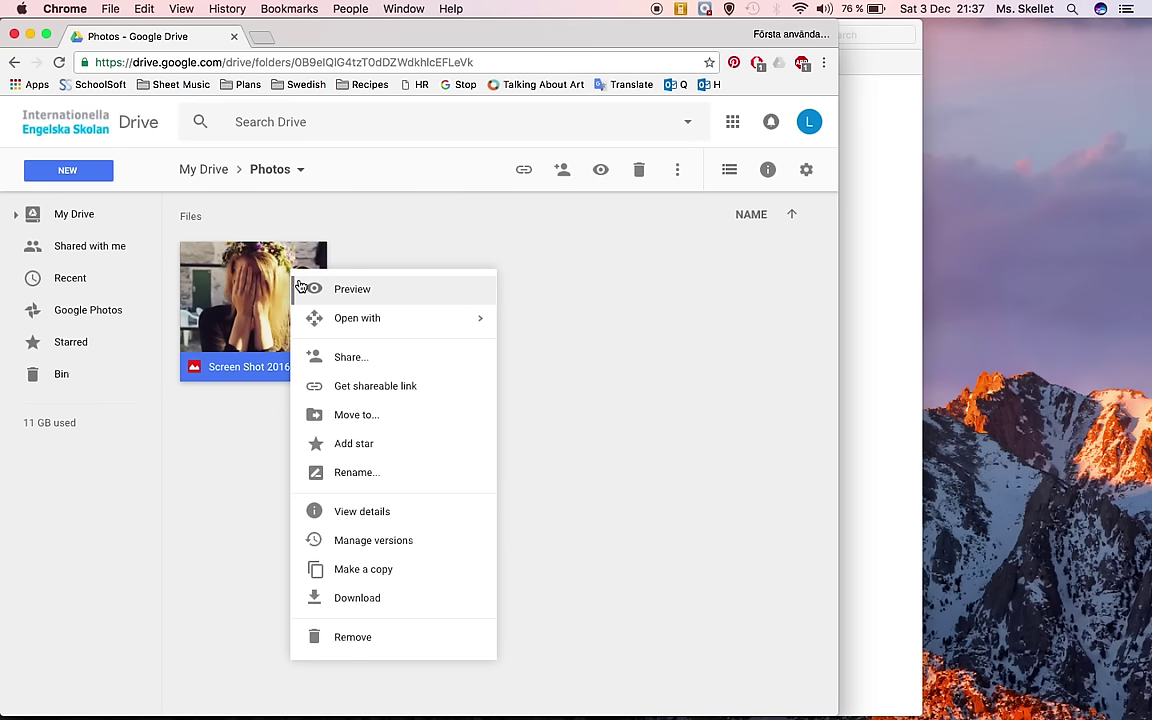
click(337, 598)
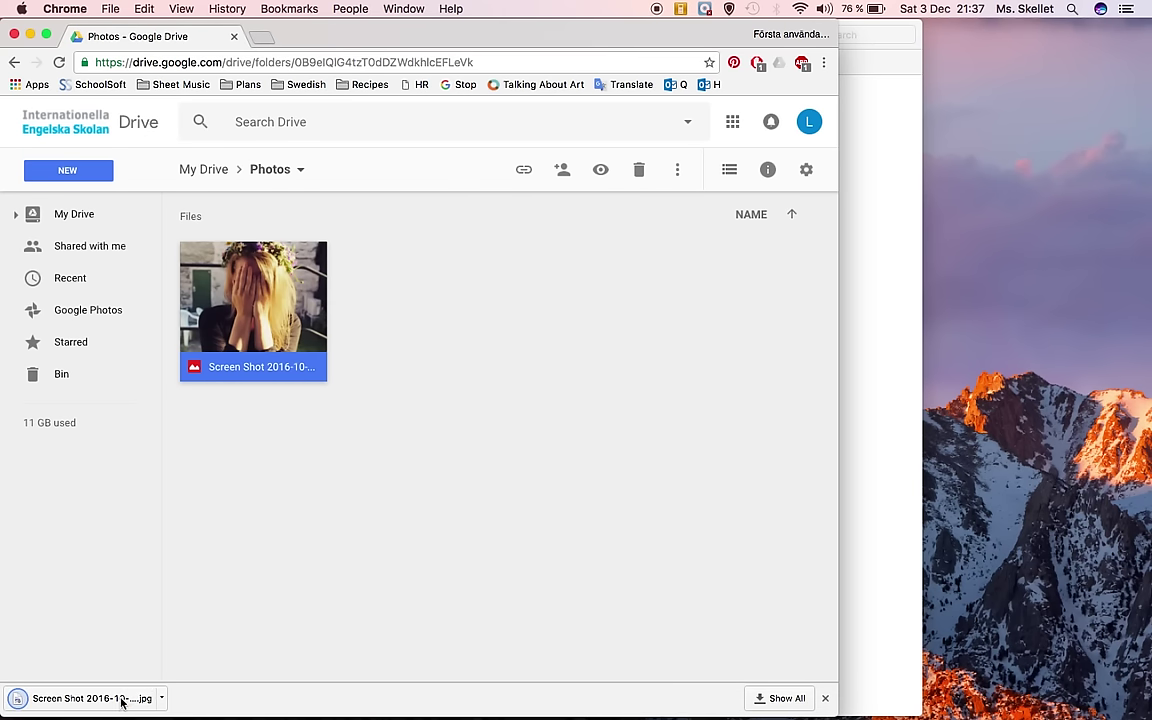
drag(121, 697, 1088, 203)
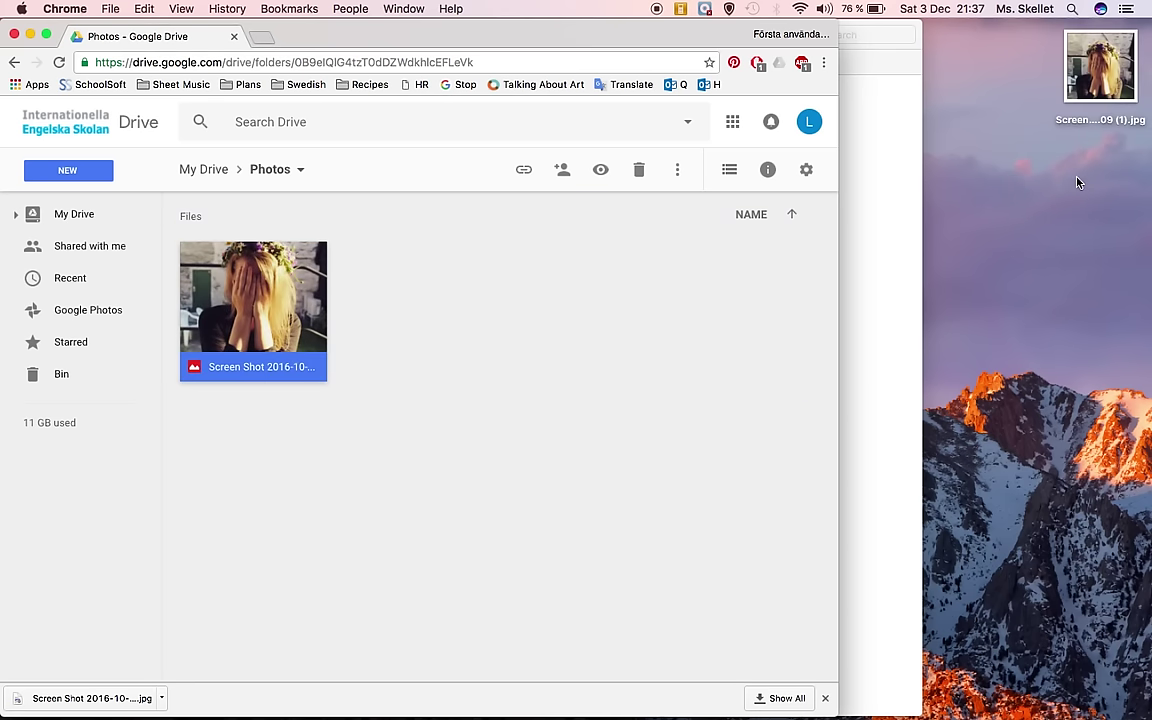
Step: Import the Screen Shot image from the Desktop into Photos with File > Import
click(857, 308)
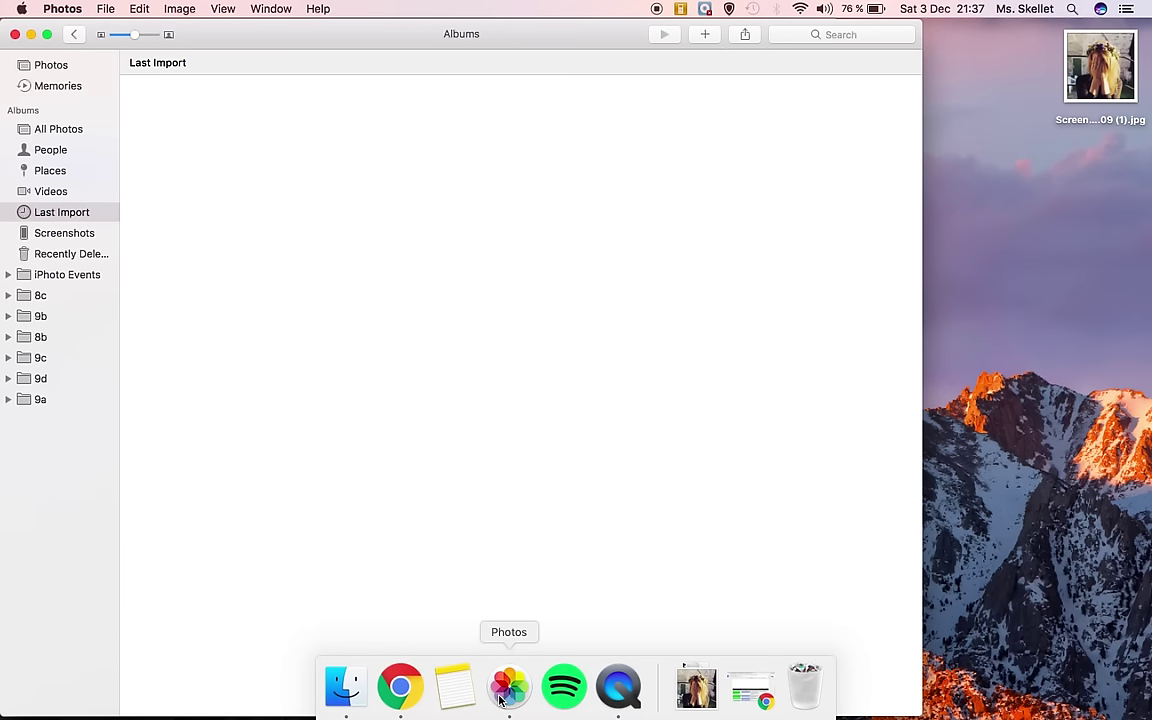
click(509, 686)
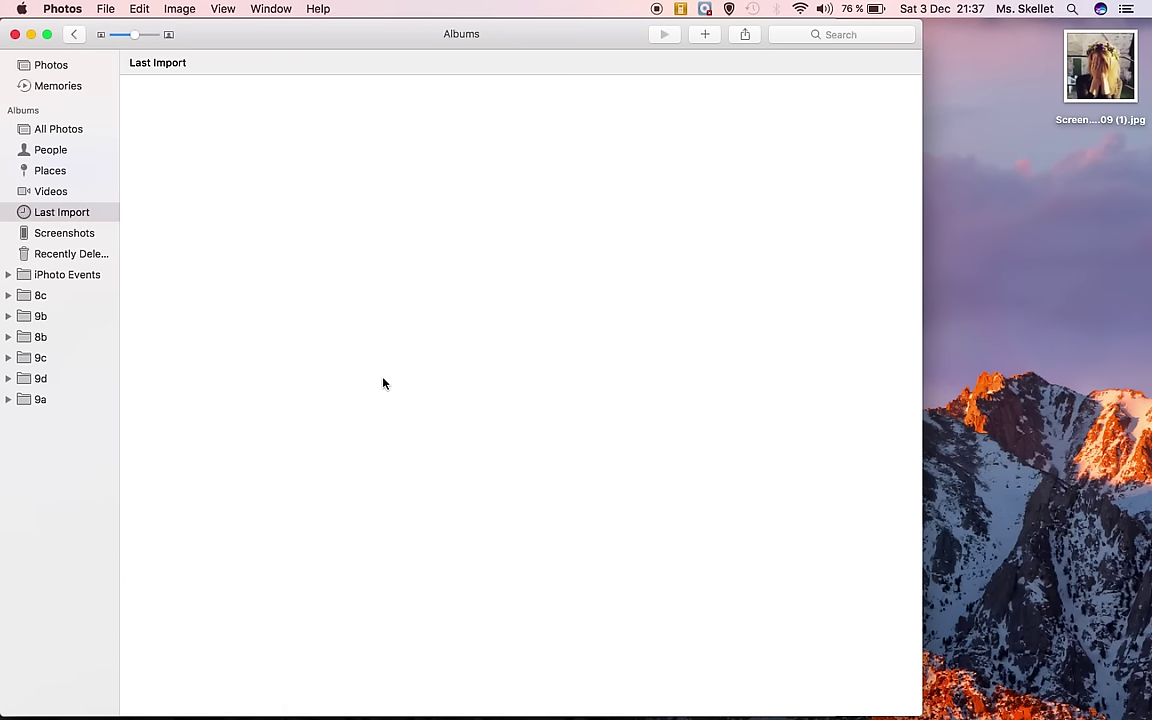
click(108, 8)
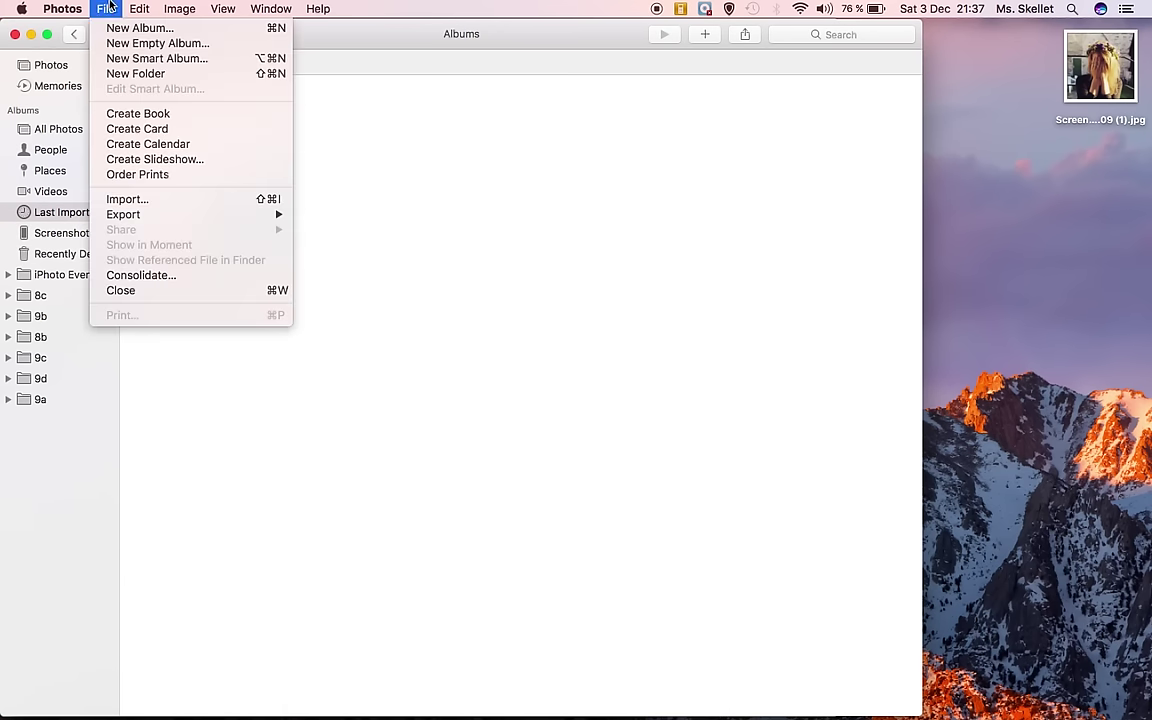
click(130, 200)
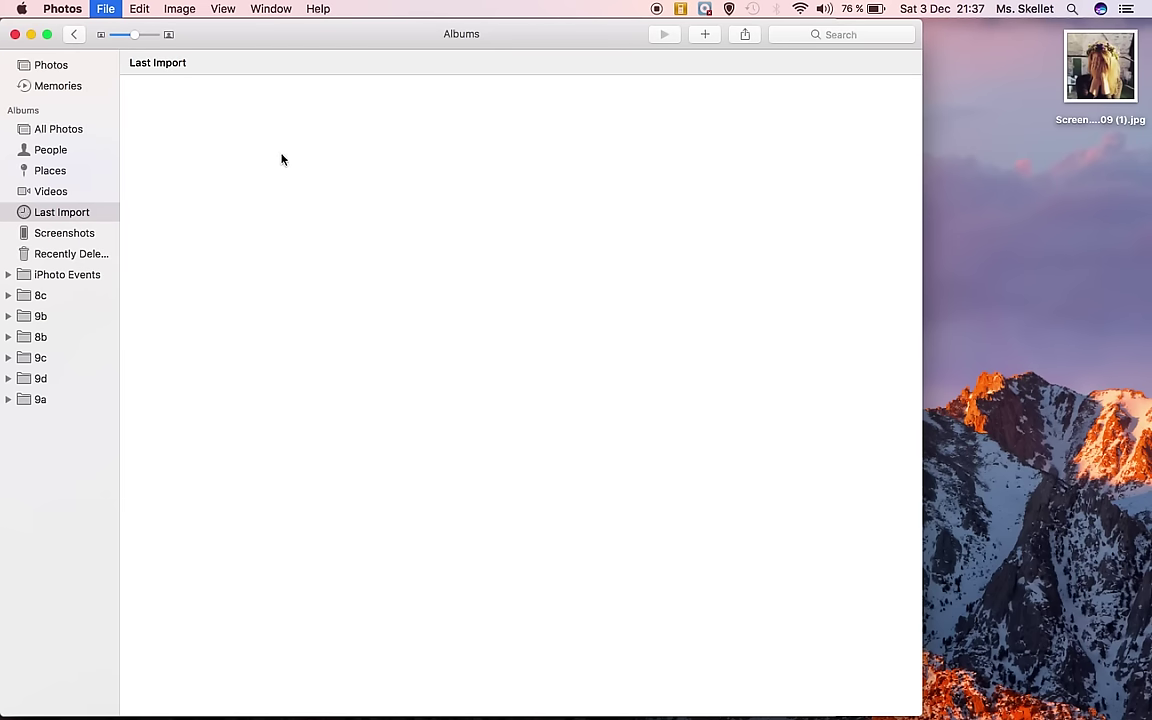
scroll(600, 180, down, 2)
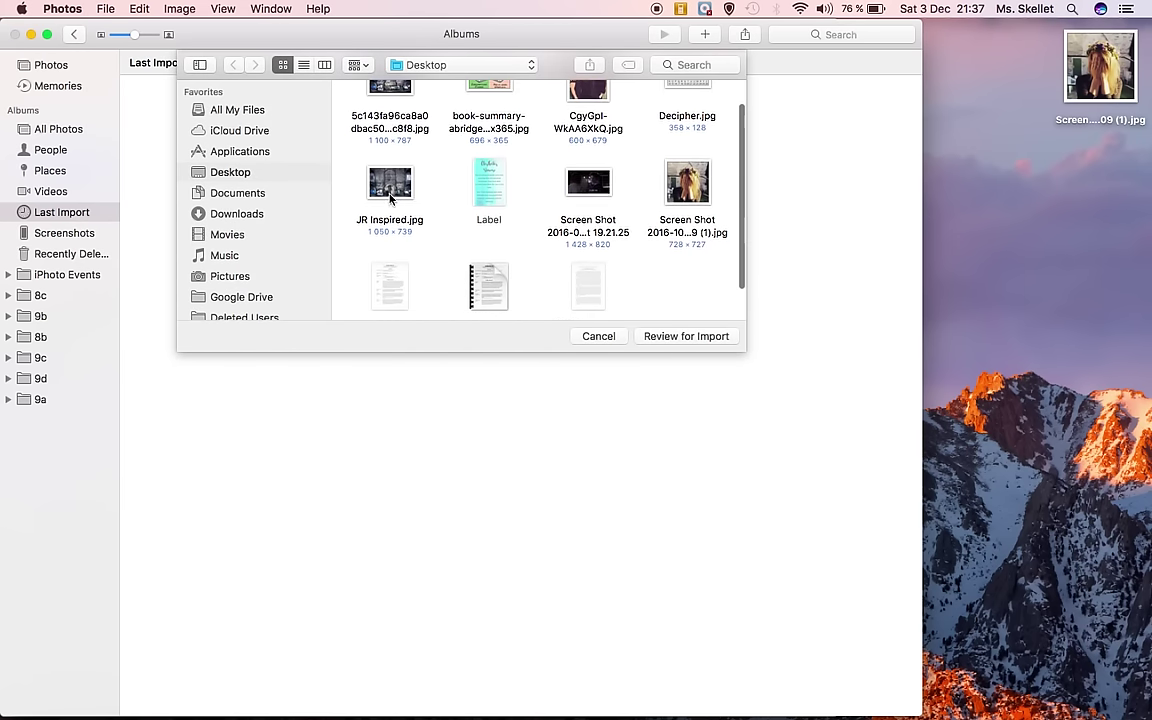
double_click(680, 167)
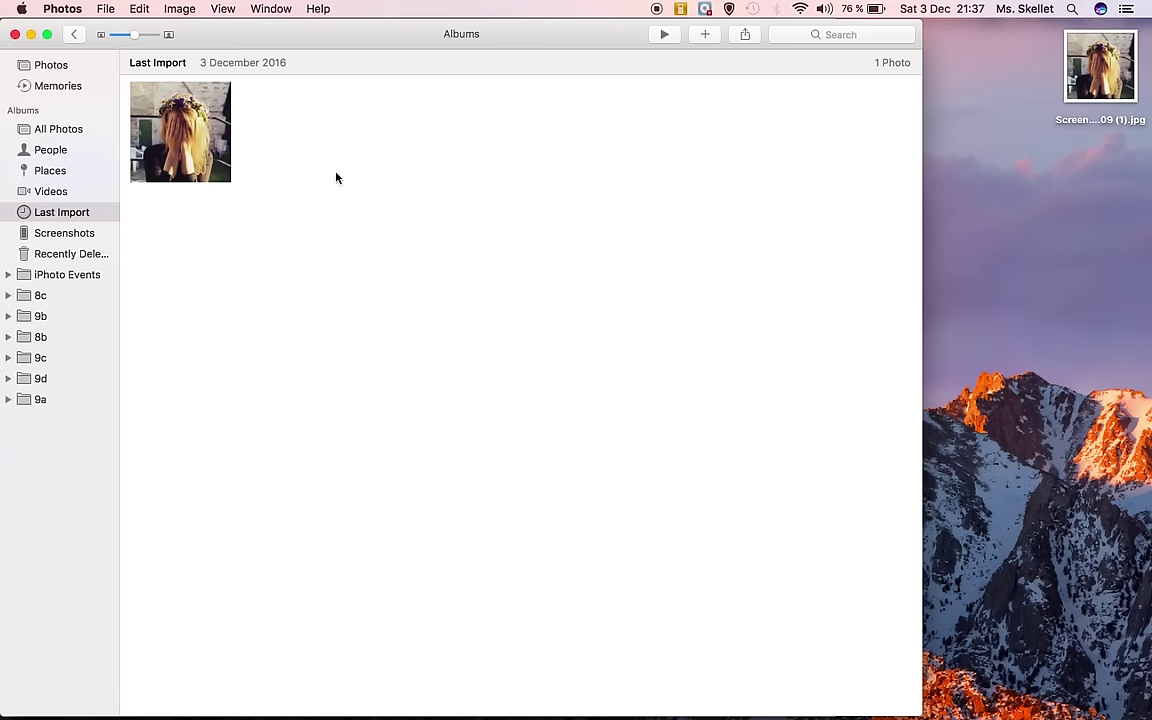
Step: Open the imported photo in the editor, try a slight straighten tilt, then revert it
double_click(186, 126)
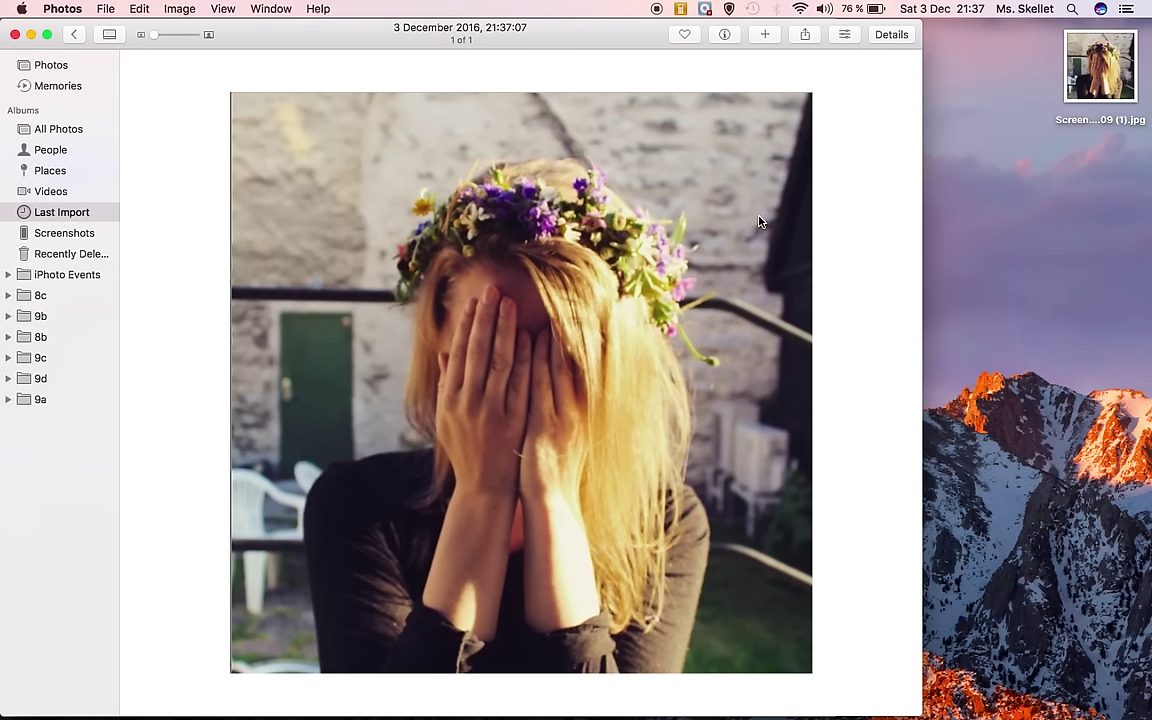
click(843, 38)
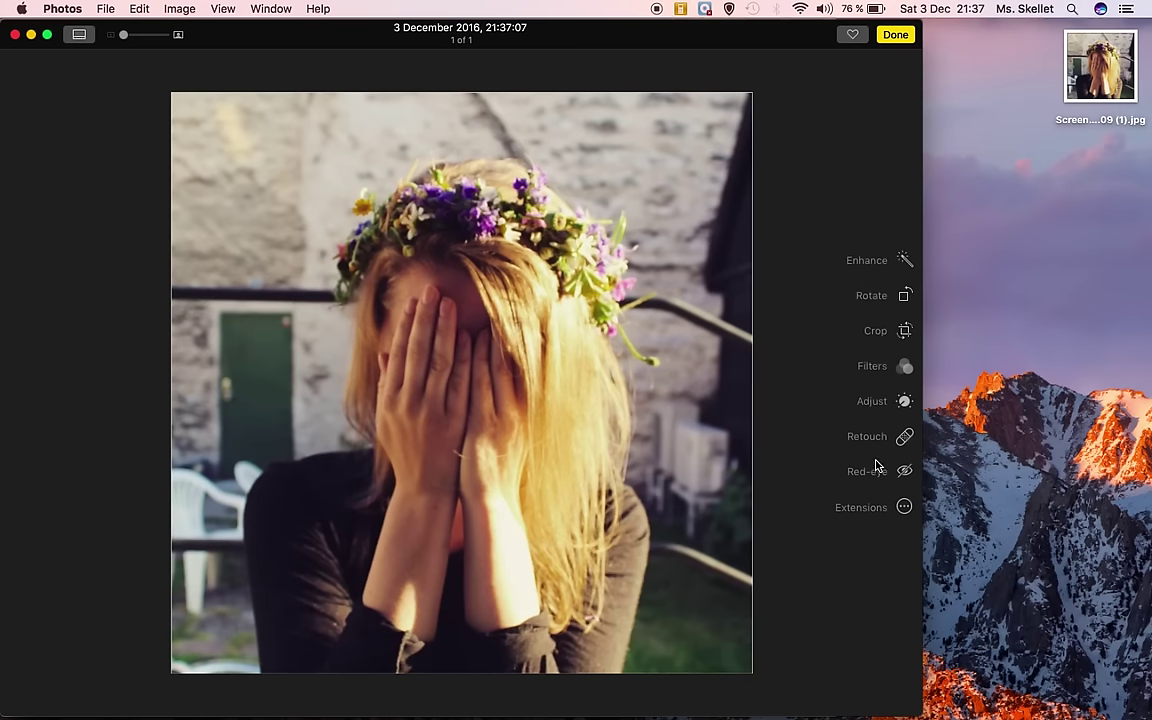
click(884, 337)
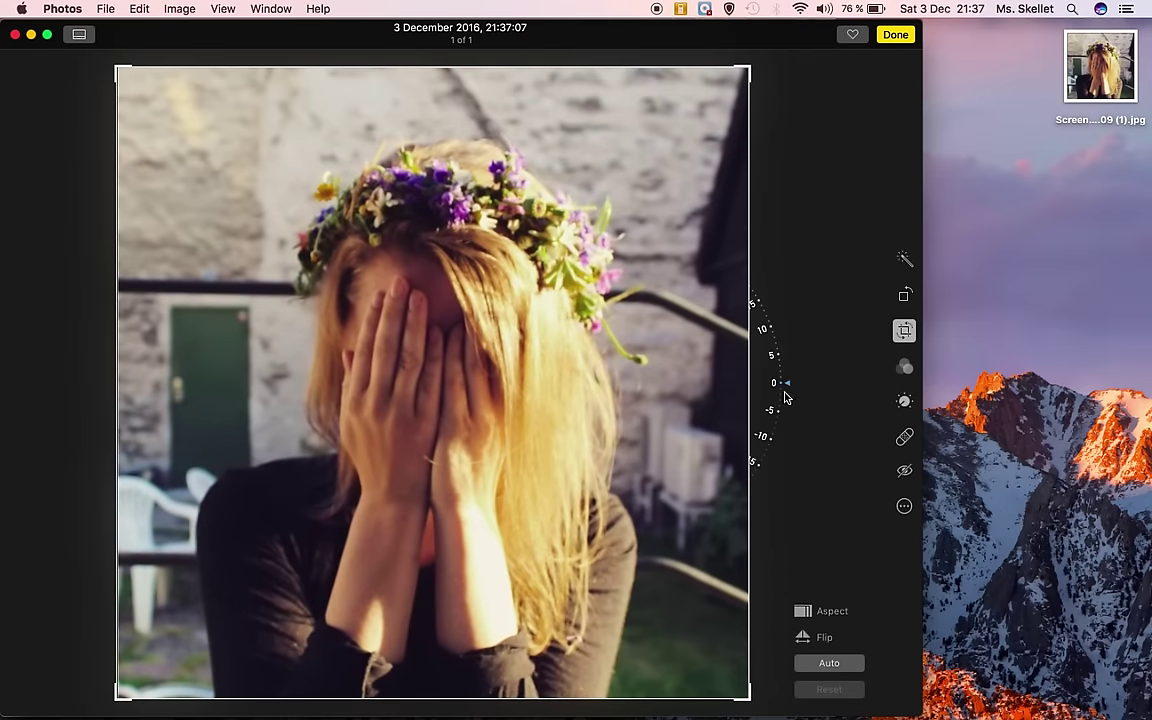
drag(784, 424, 787, 383)
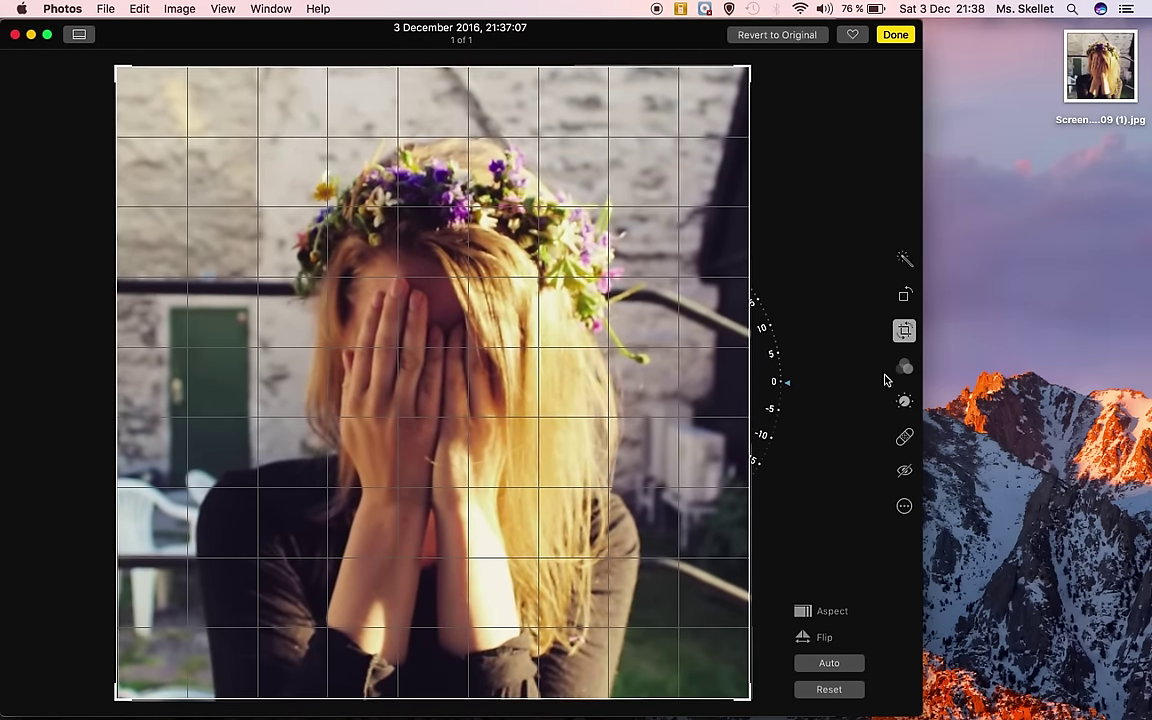
click(740, 34)
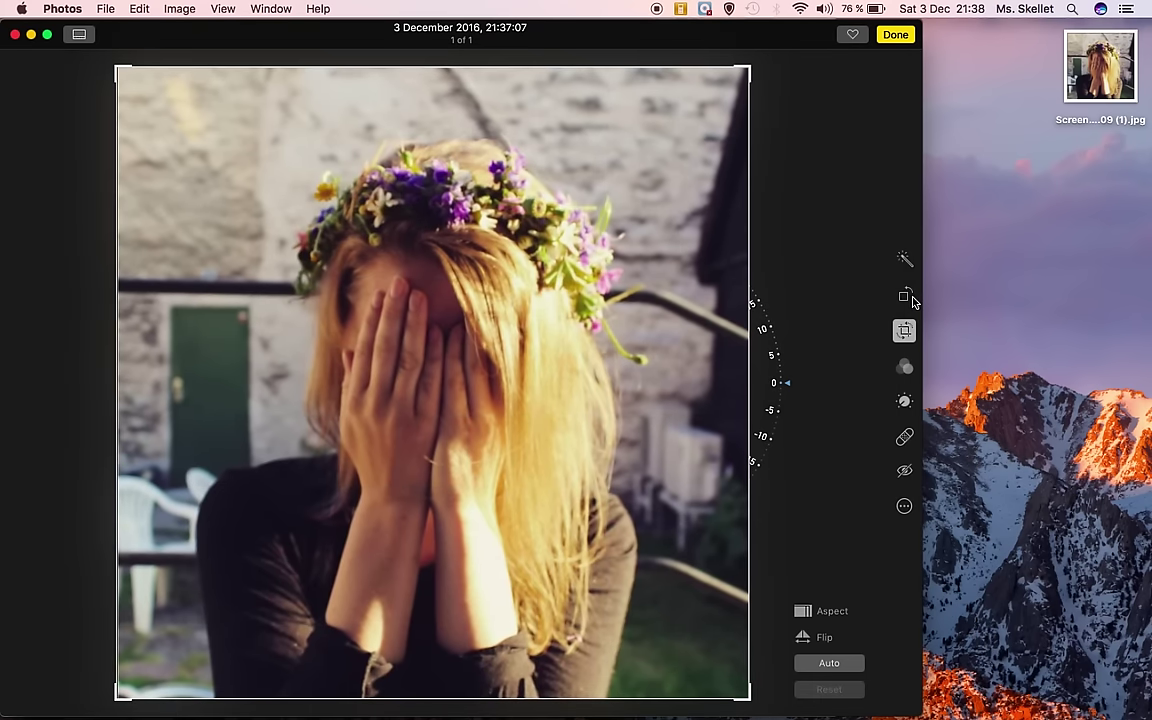
Step: Rotate the photo a full turn back upright, try and revert Enhance, then select Retouch
click(908, 298)
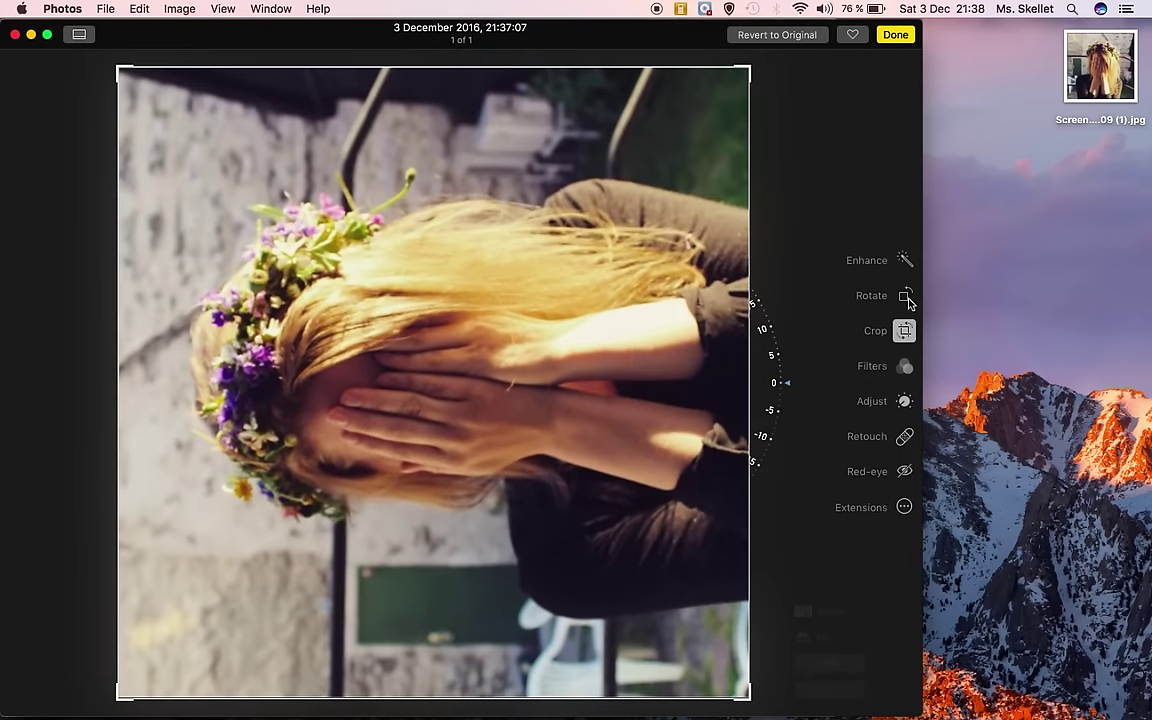
click(908, 298)
click(908, 298)
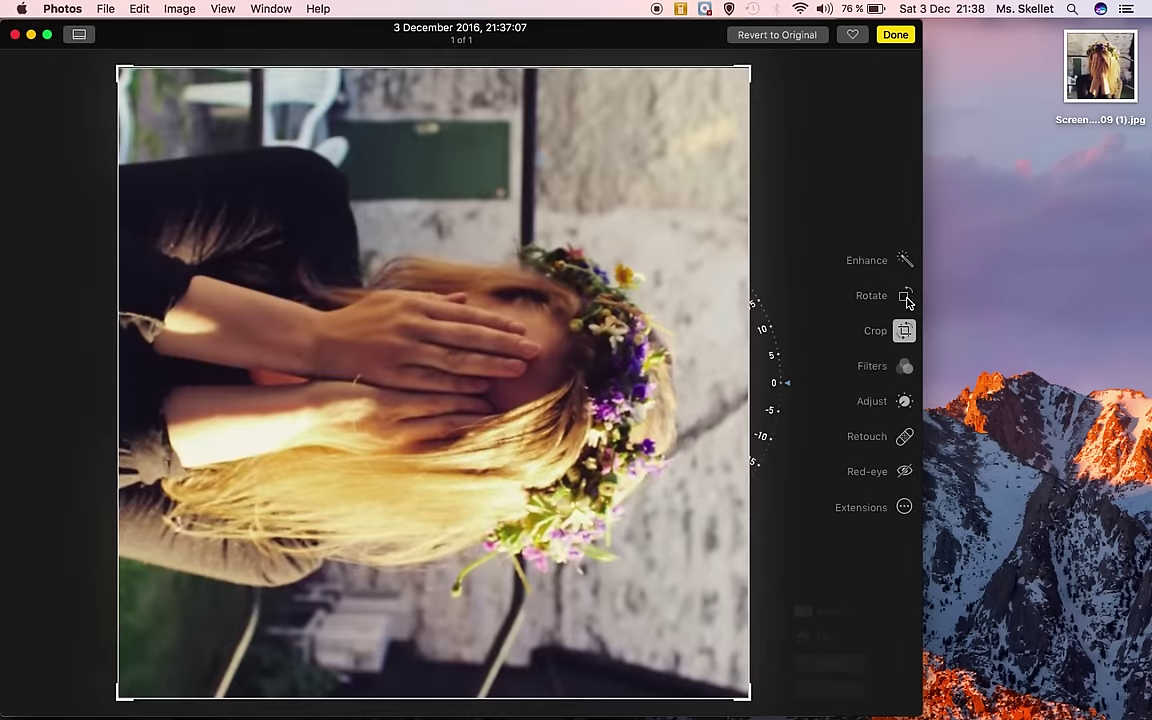
click(908, 298)
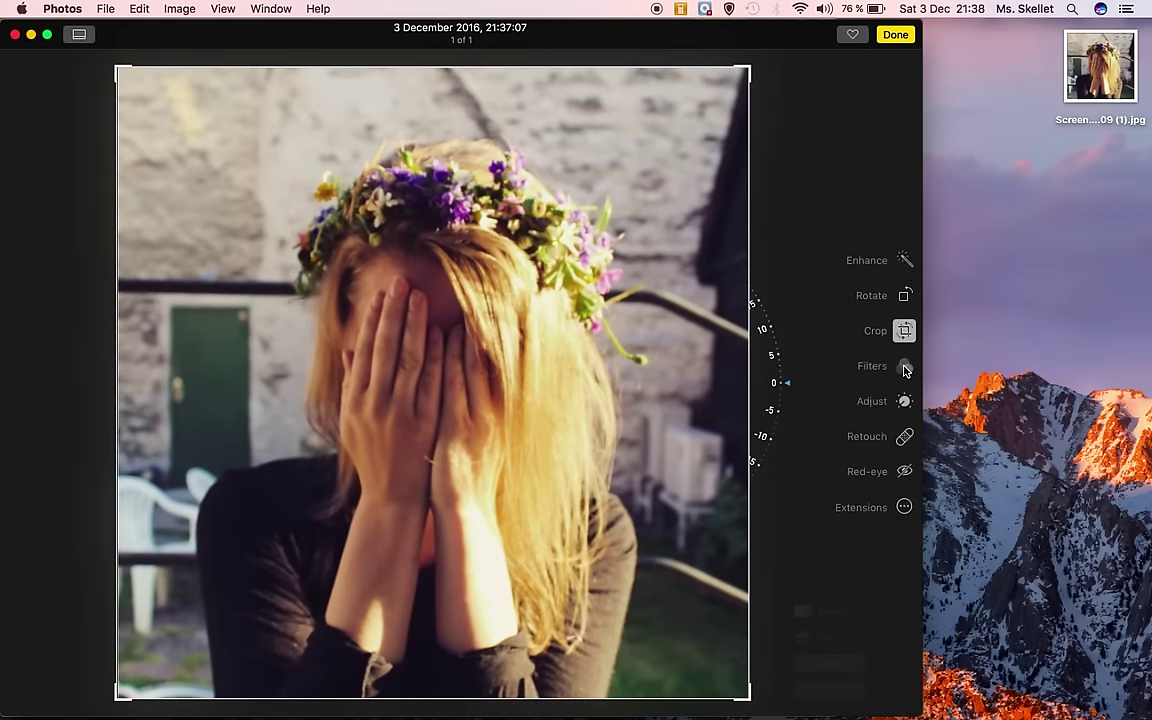
click(907, 260)
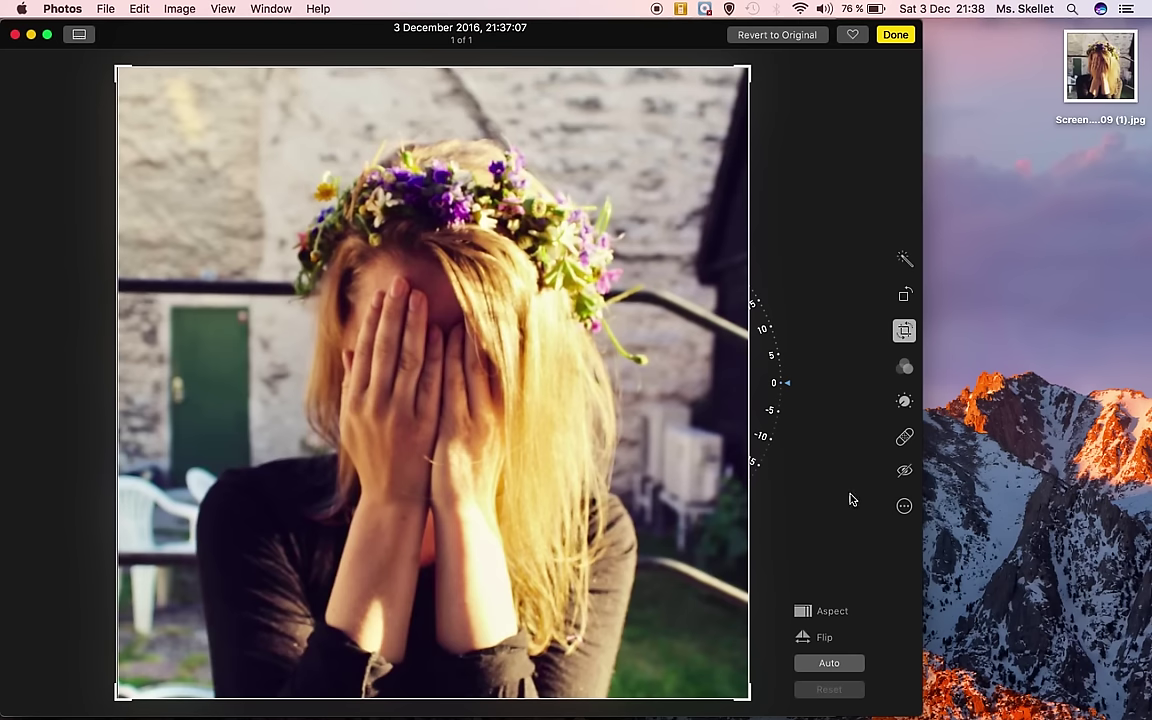
click(816, 36)
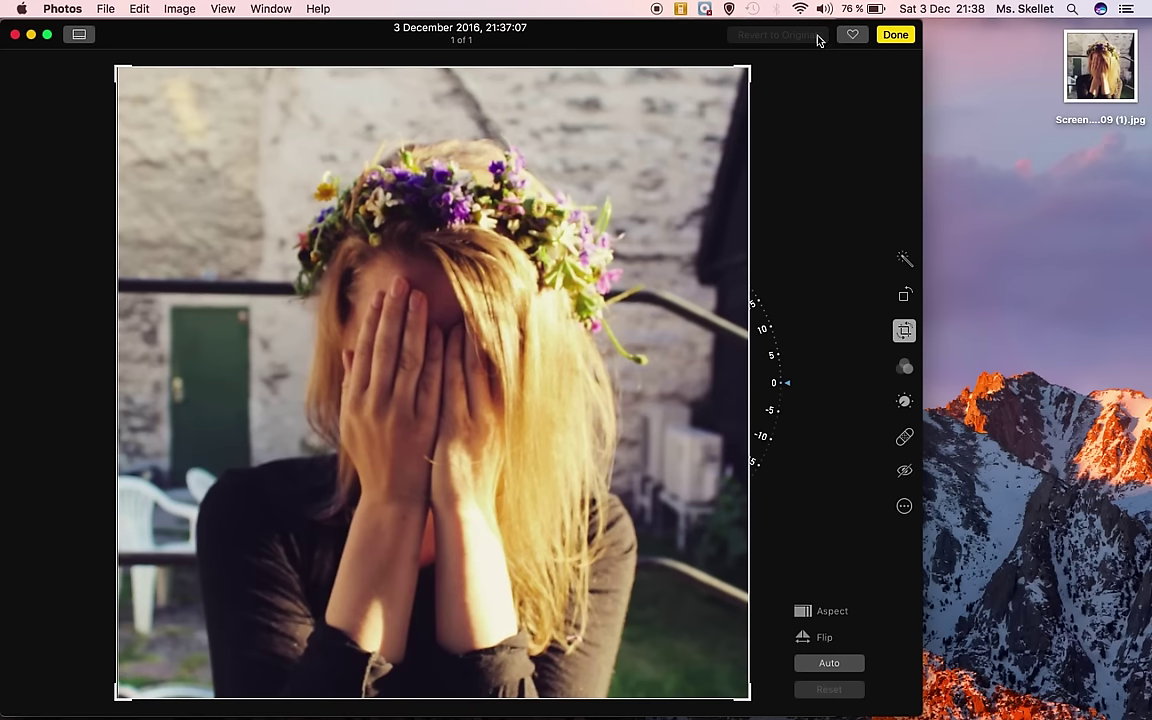
click(904, 436)
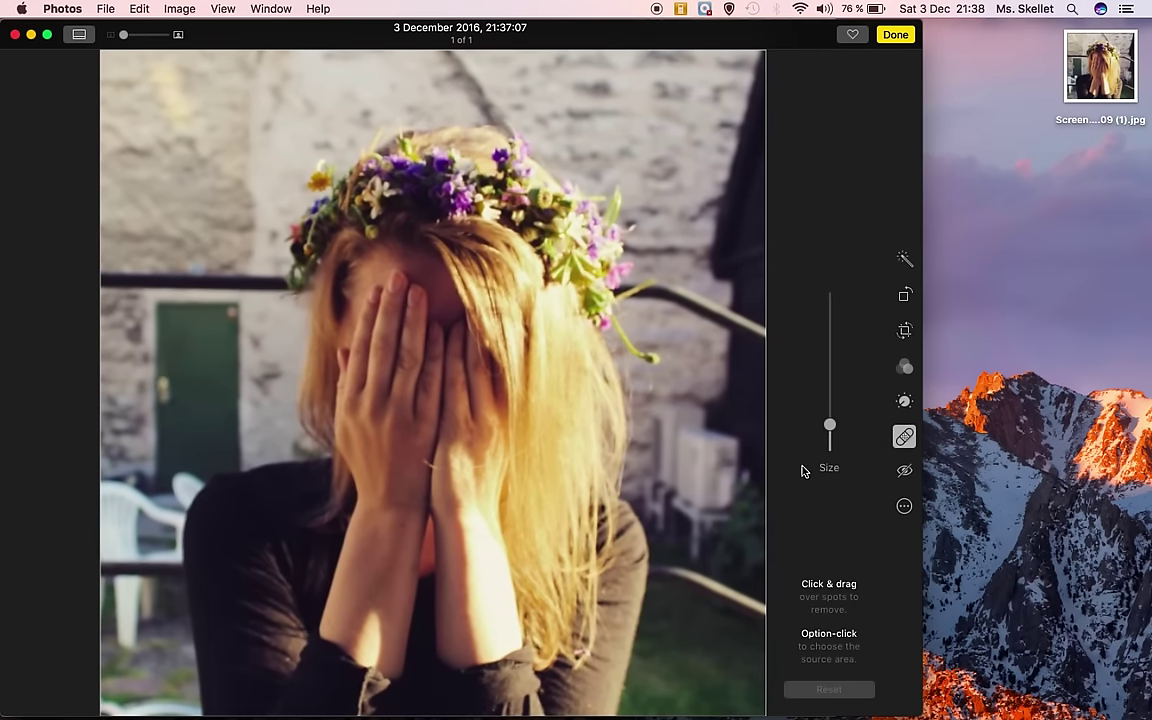
Step: Compare the Mono, Tonal and Noir filters, keep Mono, and finish editing
click(904, 401)
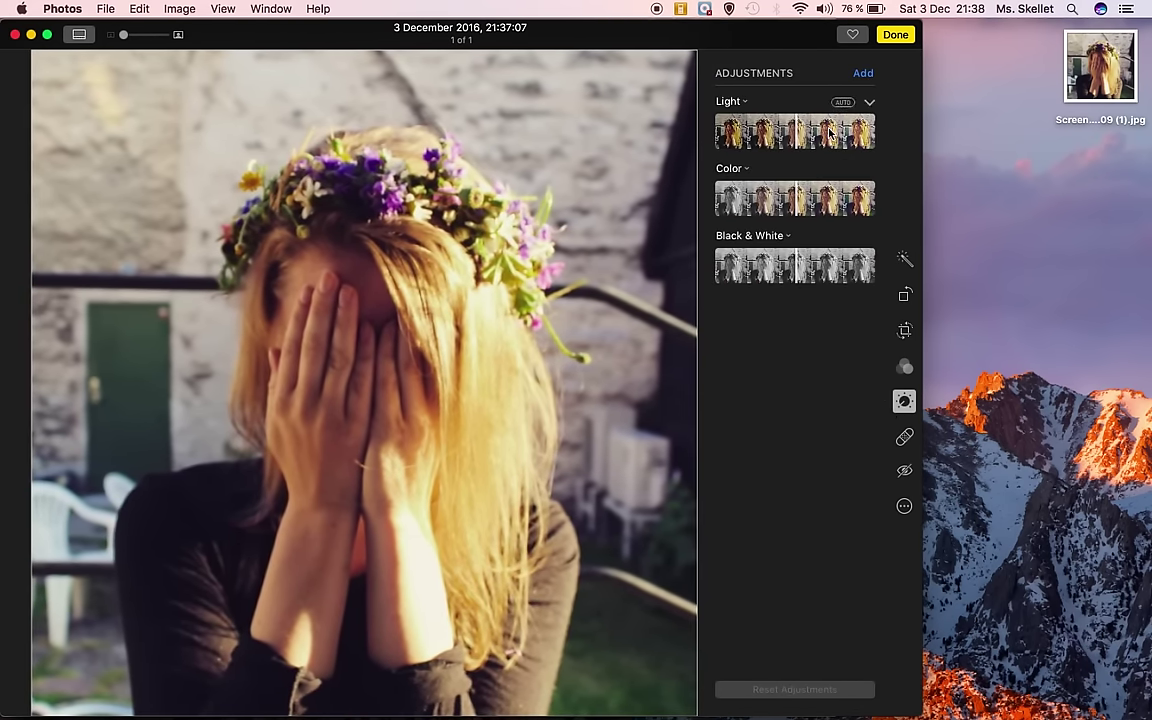
click(902, 367)
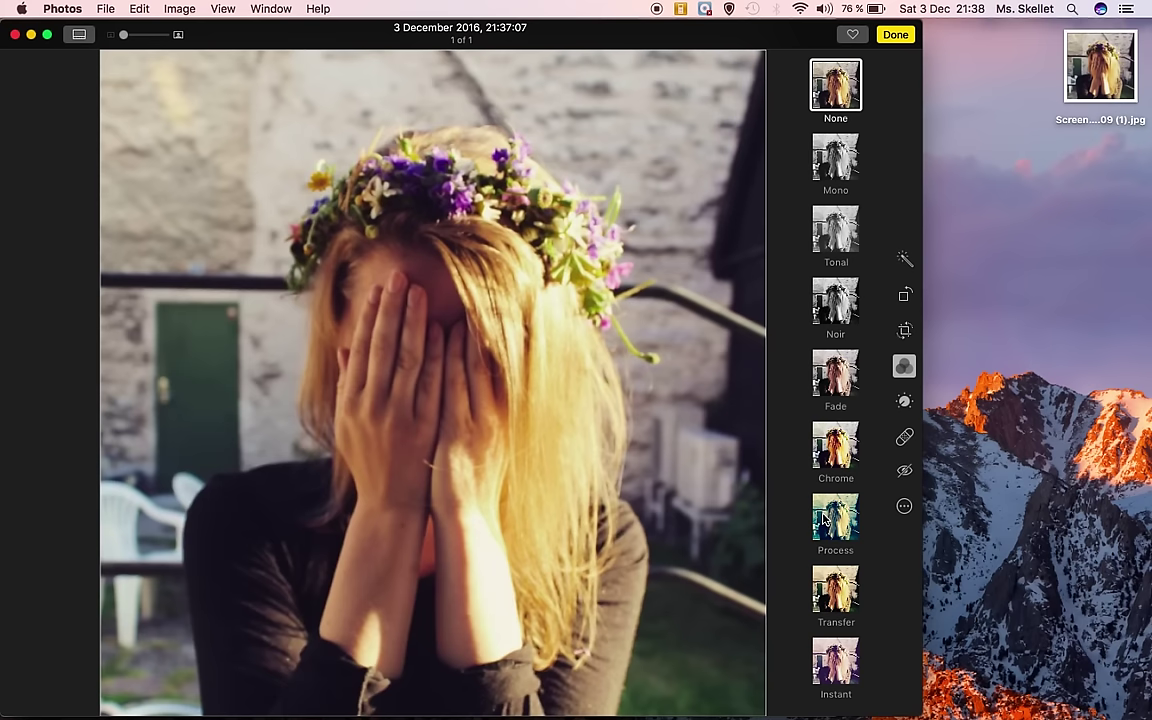
click(835, 160)
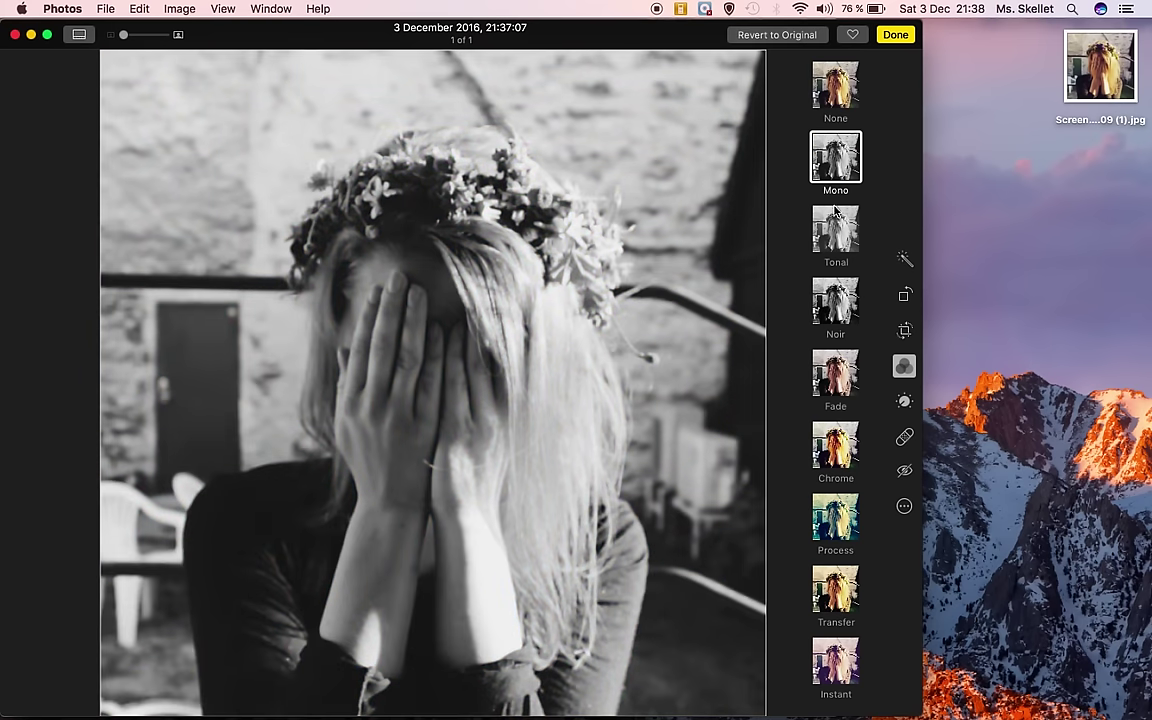
click(836, 225)
click(836, 298)
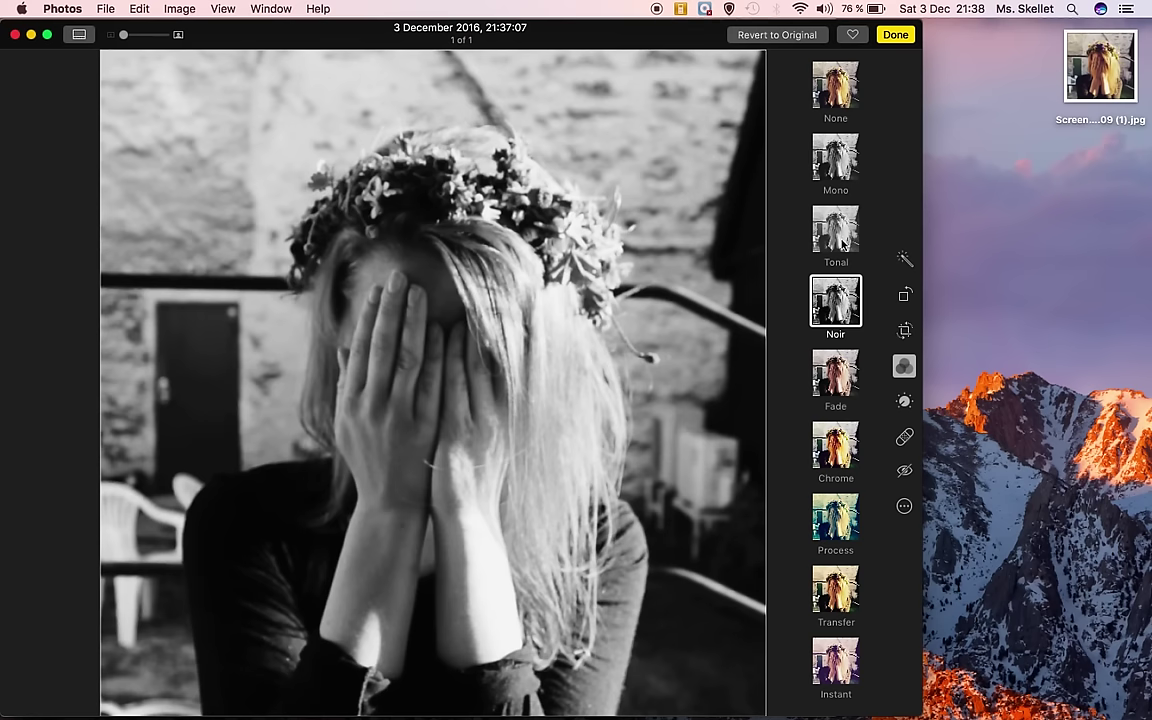
click(847, 165)
click(838, 240)
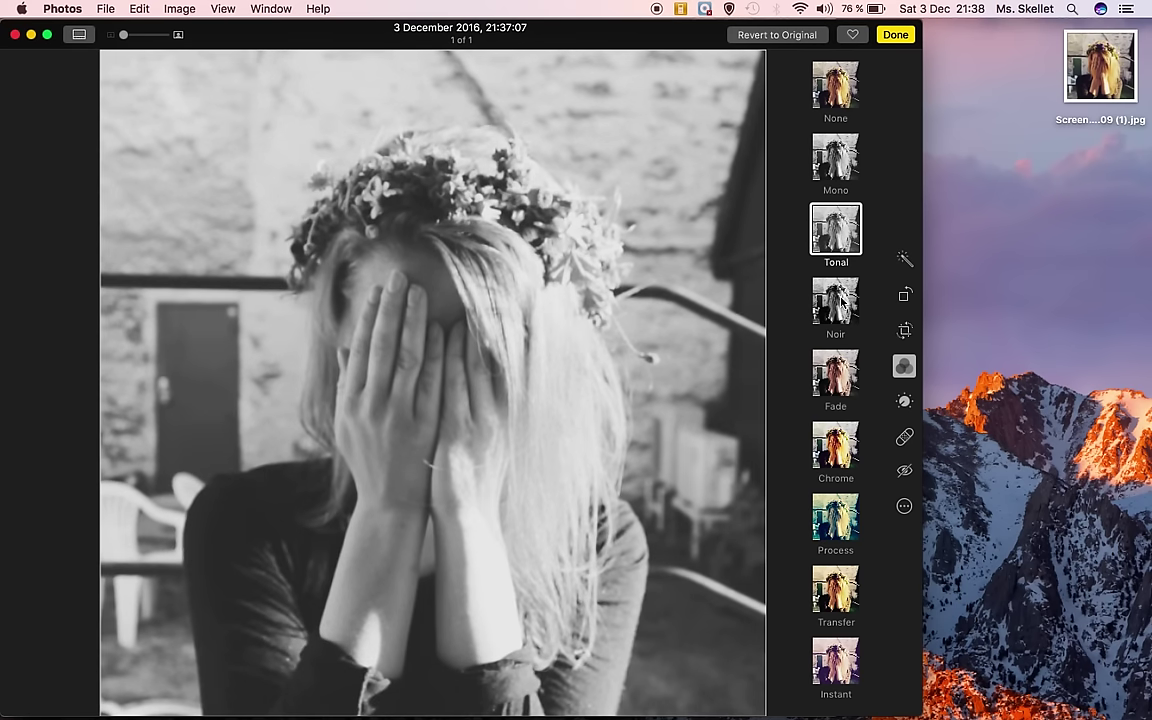
click(838, 285)
click(838, 174)
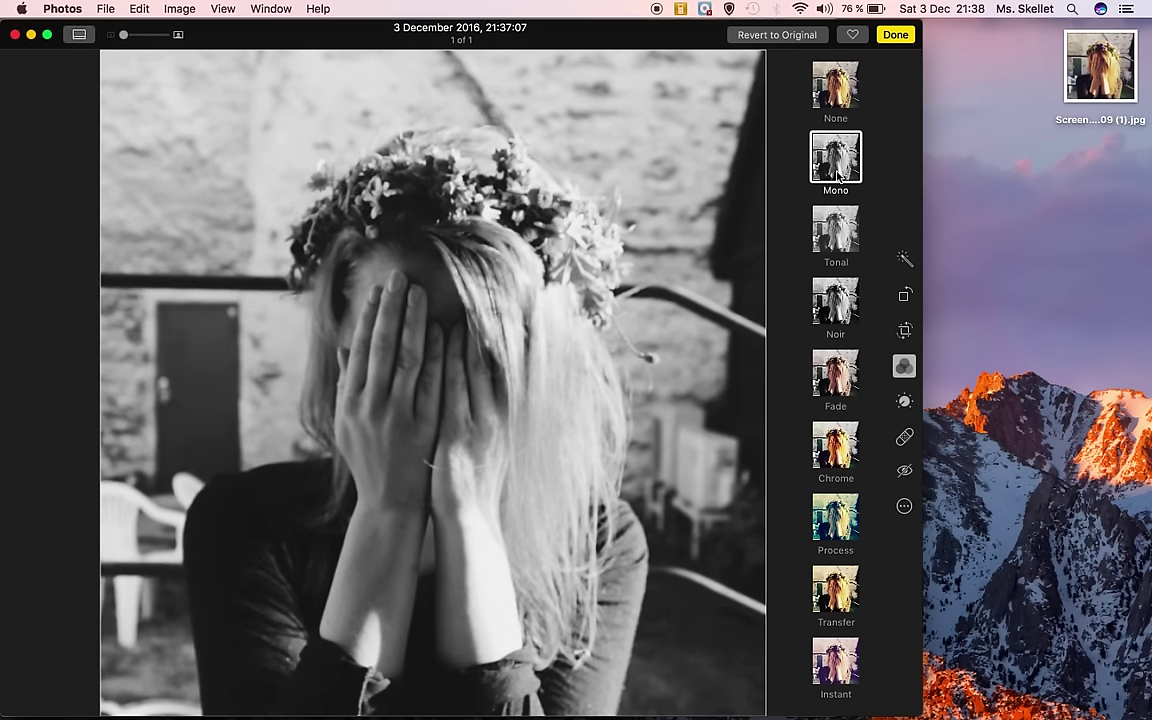
click(904, 37)
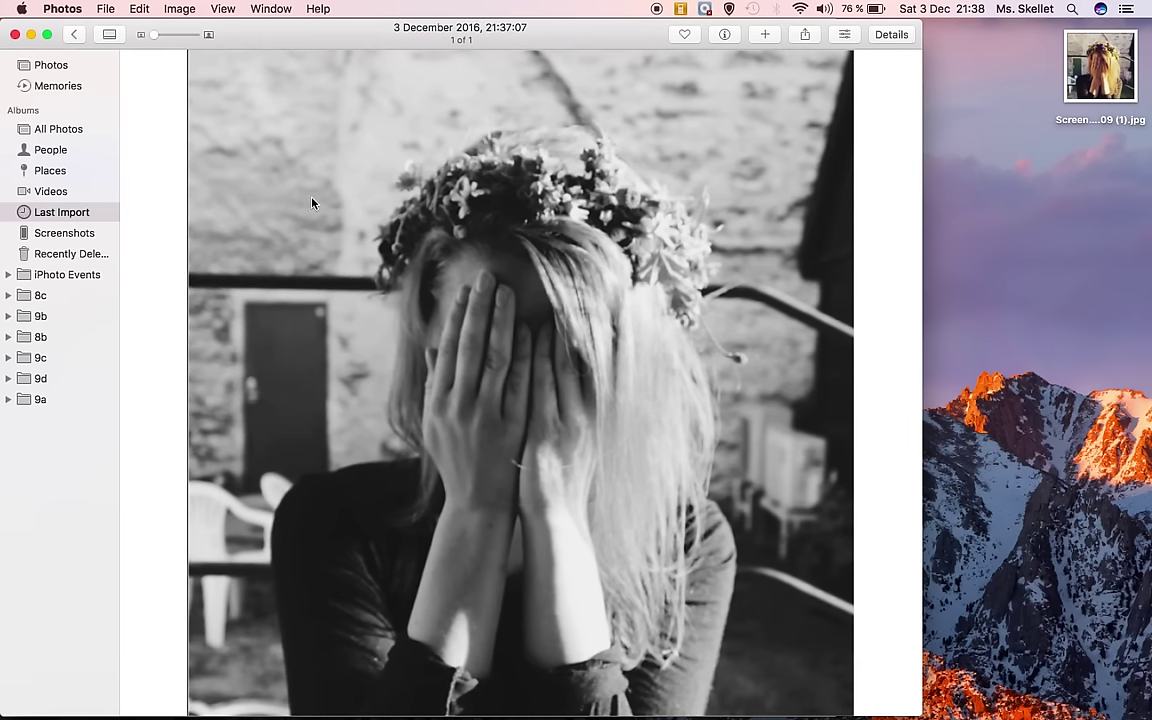
Step: Export the Mono photo to the desktop and rename the colour copy to Original.jpg
click(74, 36)
drag(170, 128, 1083, 166)
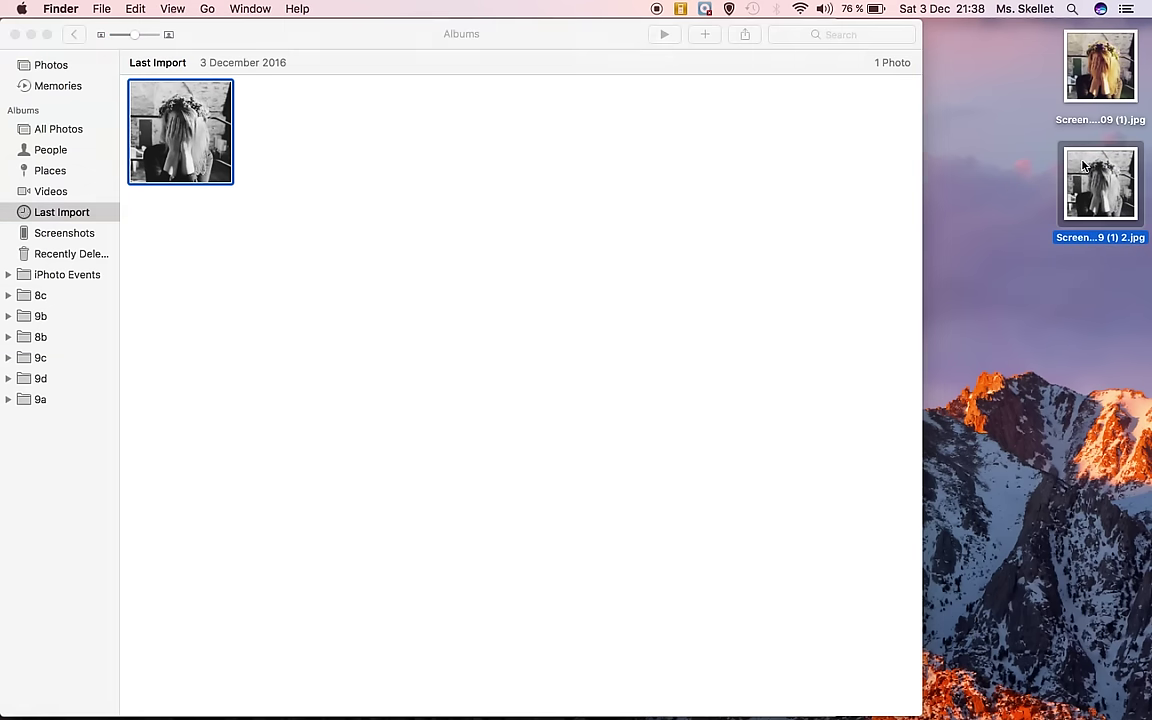
click(1085, 126)
right_click(1083, 121)
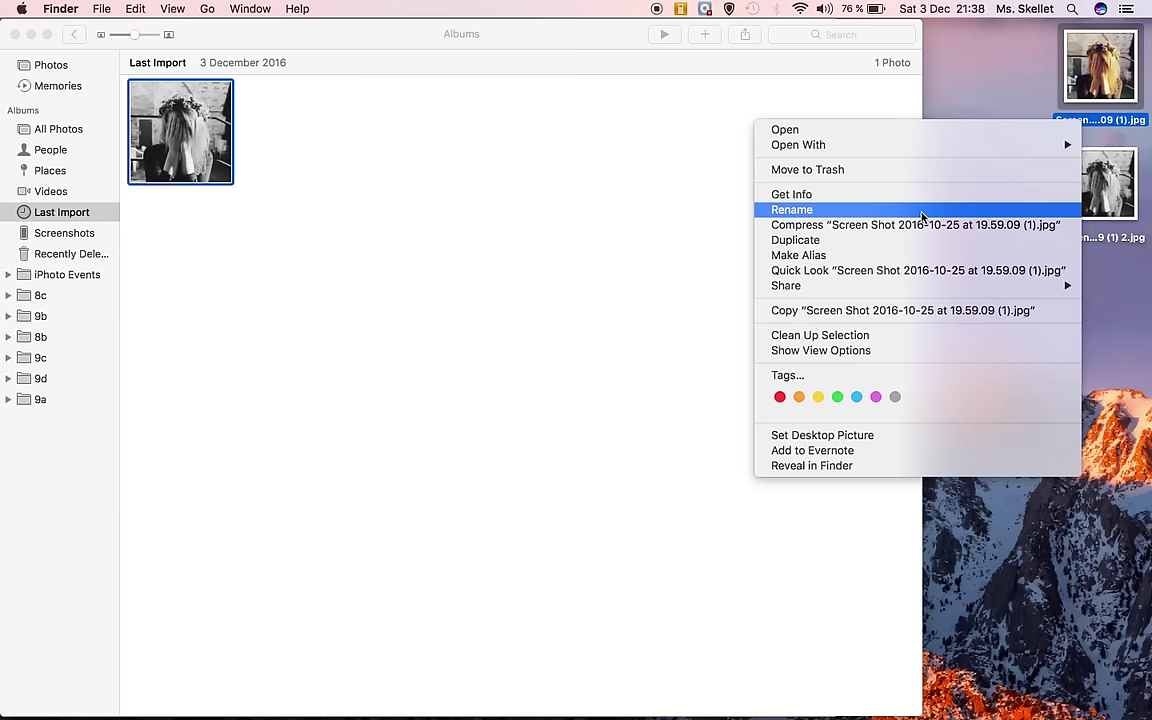
click(921, 215)
text(Or)
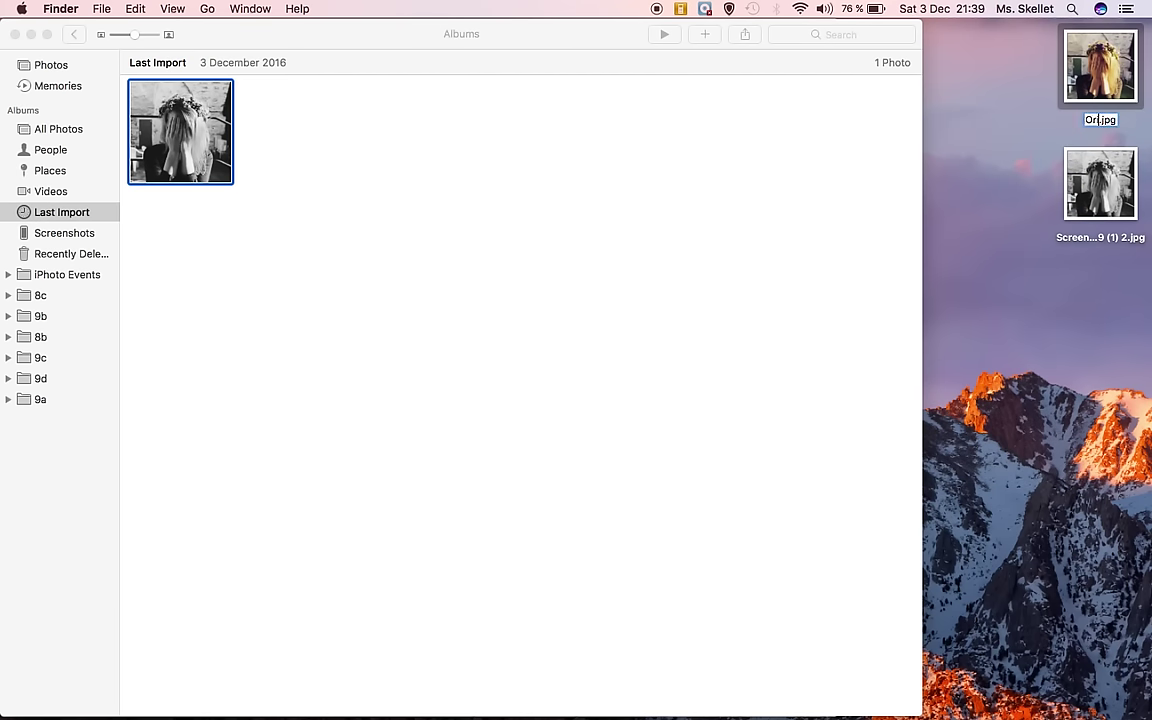
text(iginal)
key(Return)
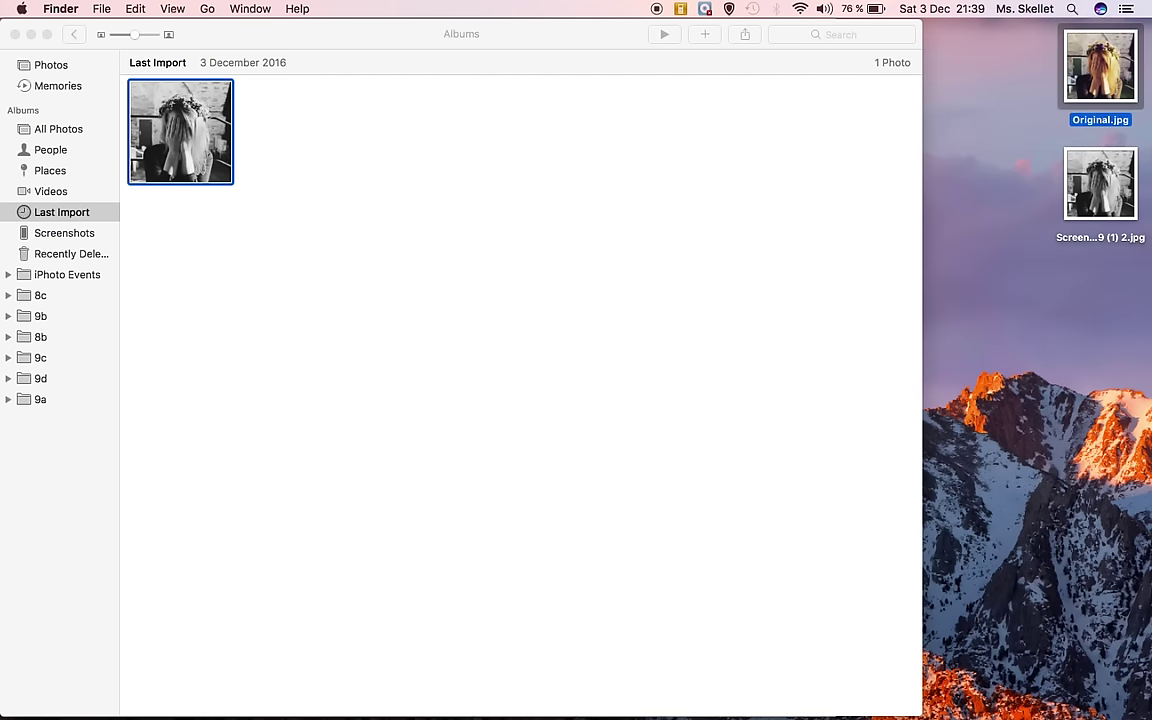
Step: Rename the black-and-white desktop copy to Black and White.jpg
click(1088, 236)
right_click(1086, 200)
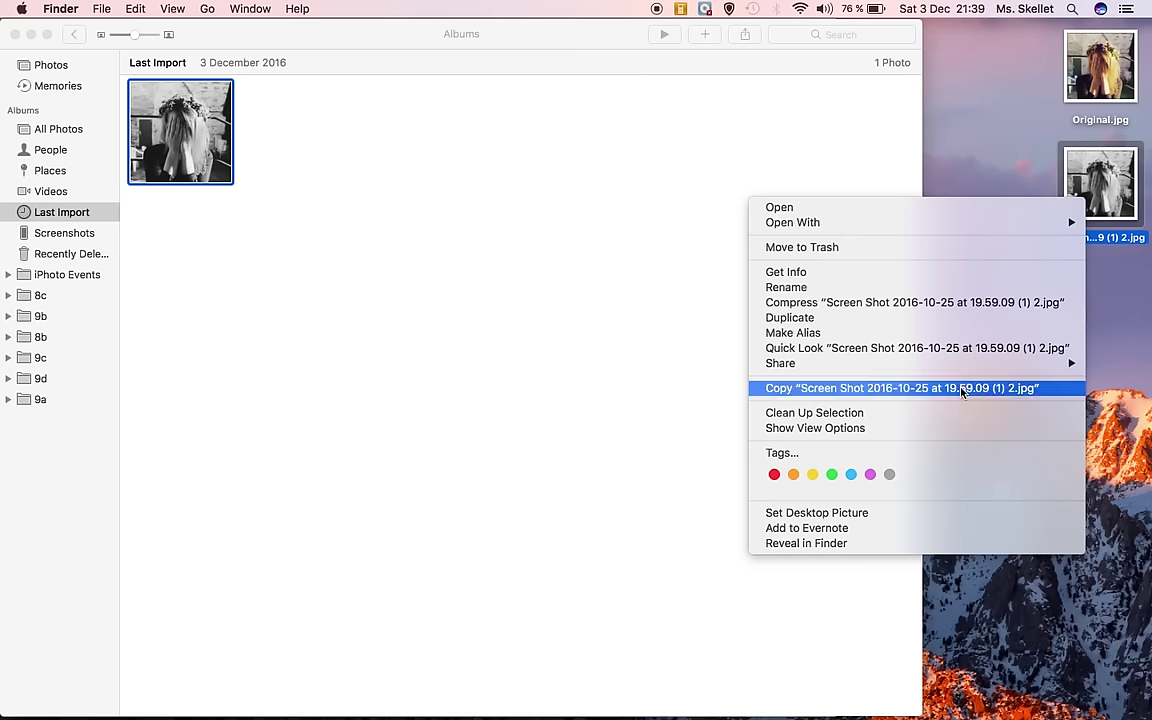
click(944, 288)
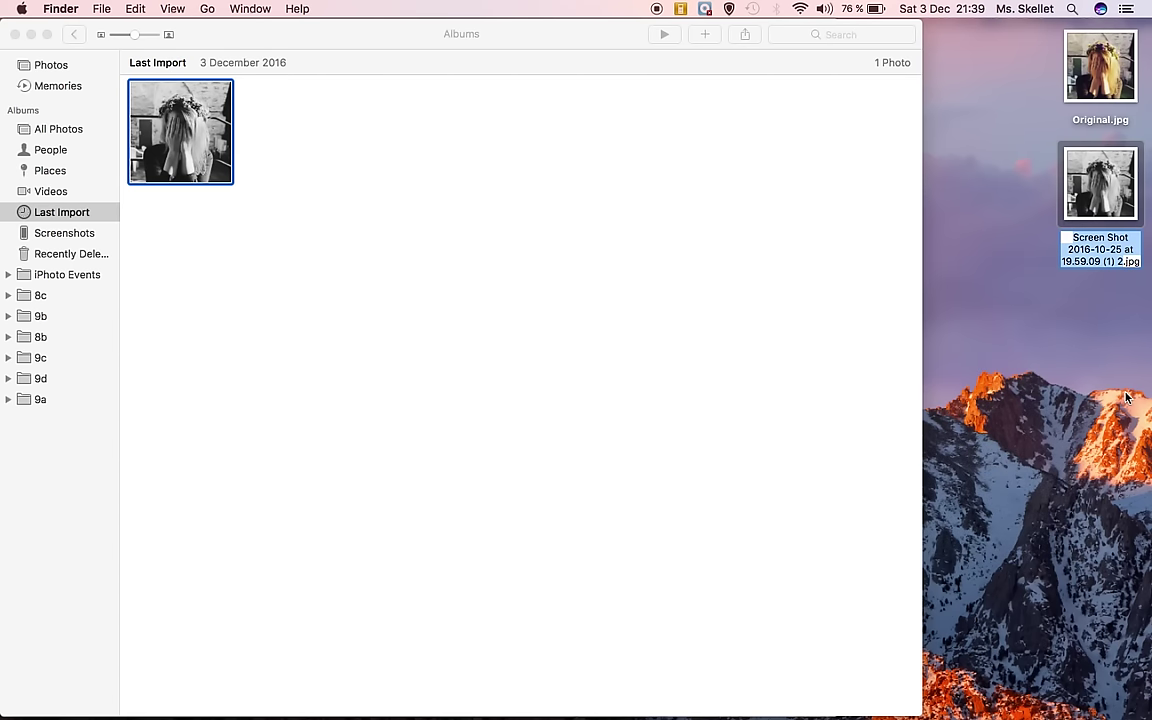
text(Black and Wh)
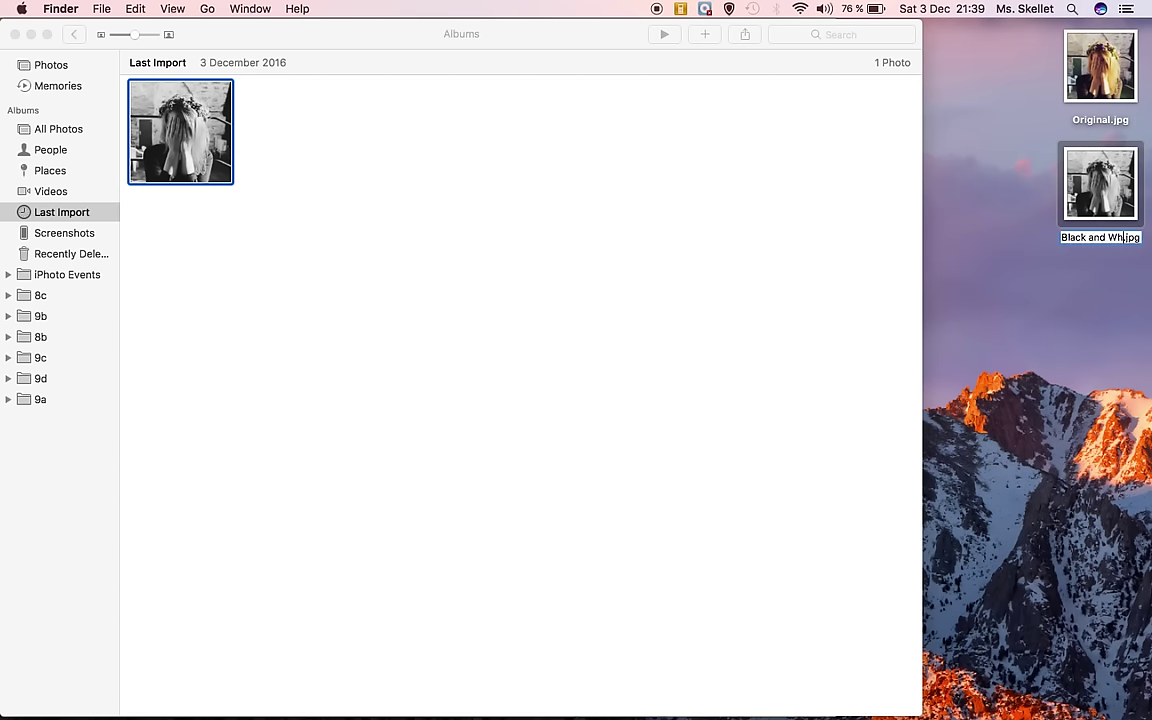
text(ite)
key(Return)
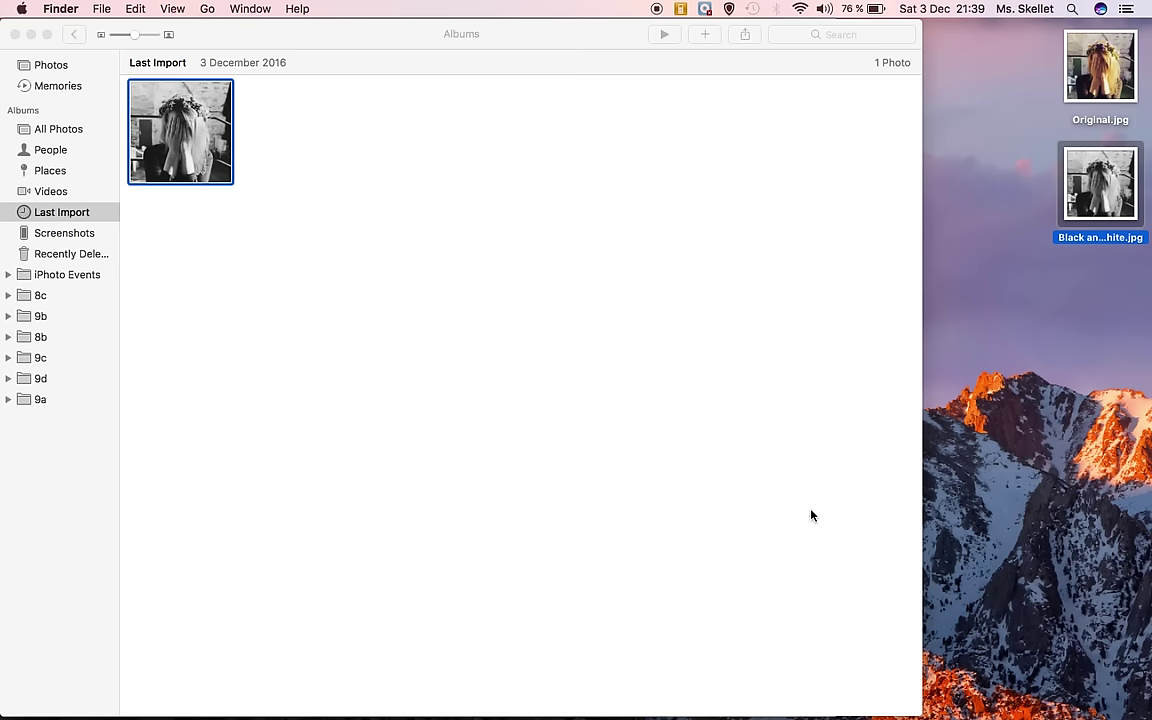
Step: Upload Original.jpg and Black and White.jpg into the Drive Photos folder, then collapse the uploads panel
click(738, 388)
key(ctrl+Up)
click(424, 391)
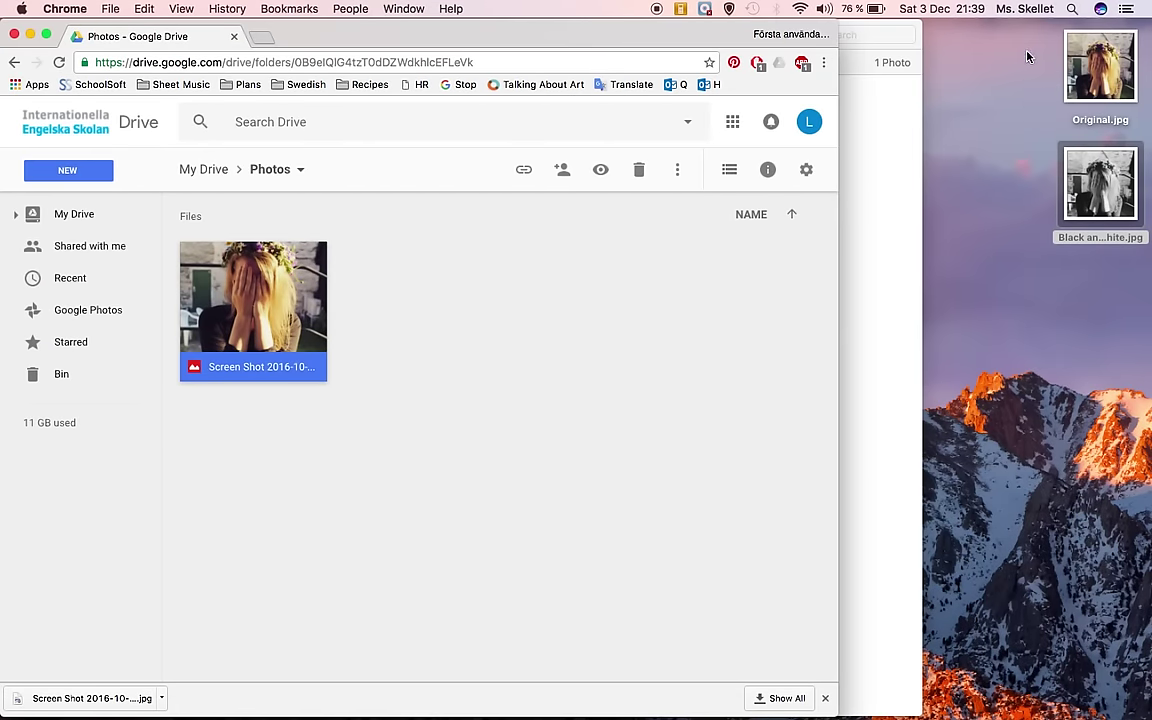
drag(1027, 57, 1140, 225)
drag(1100, 185, 604, 343)
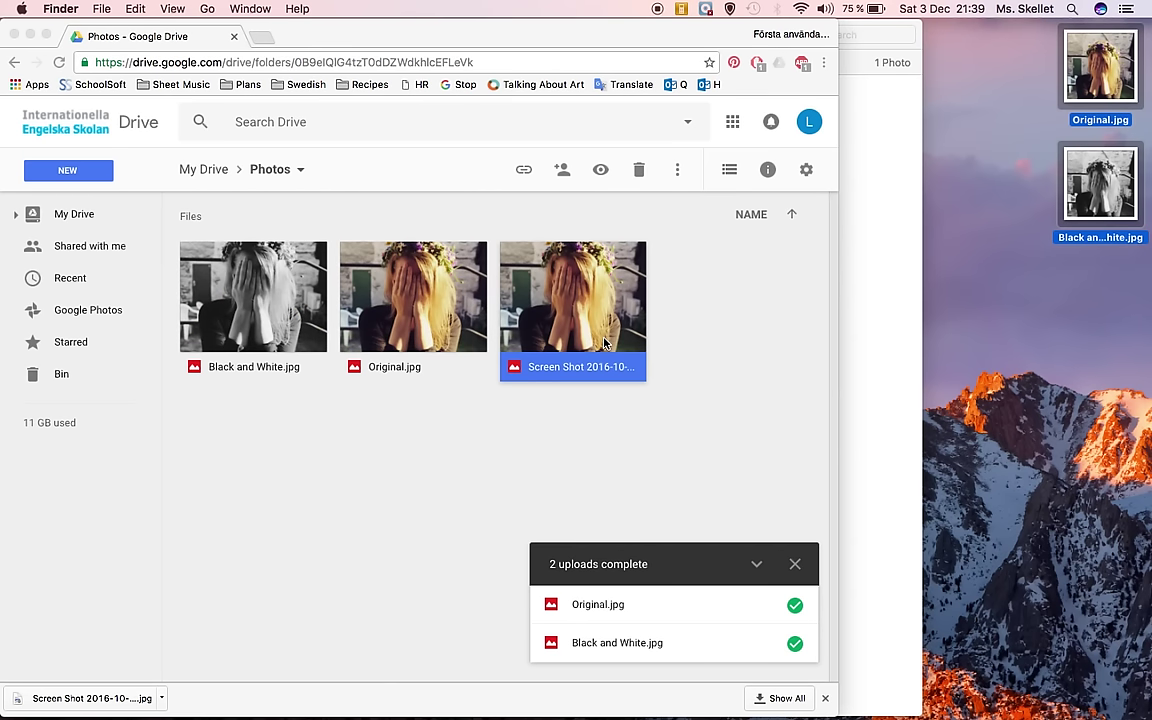
click(755, 535)
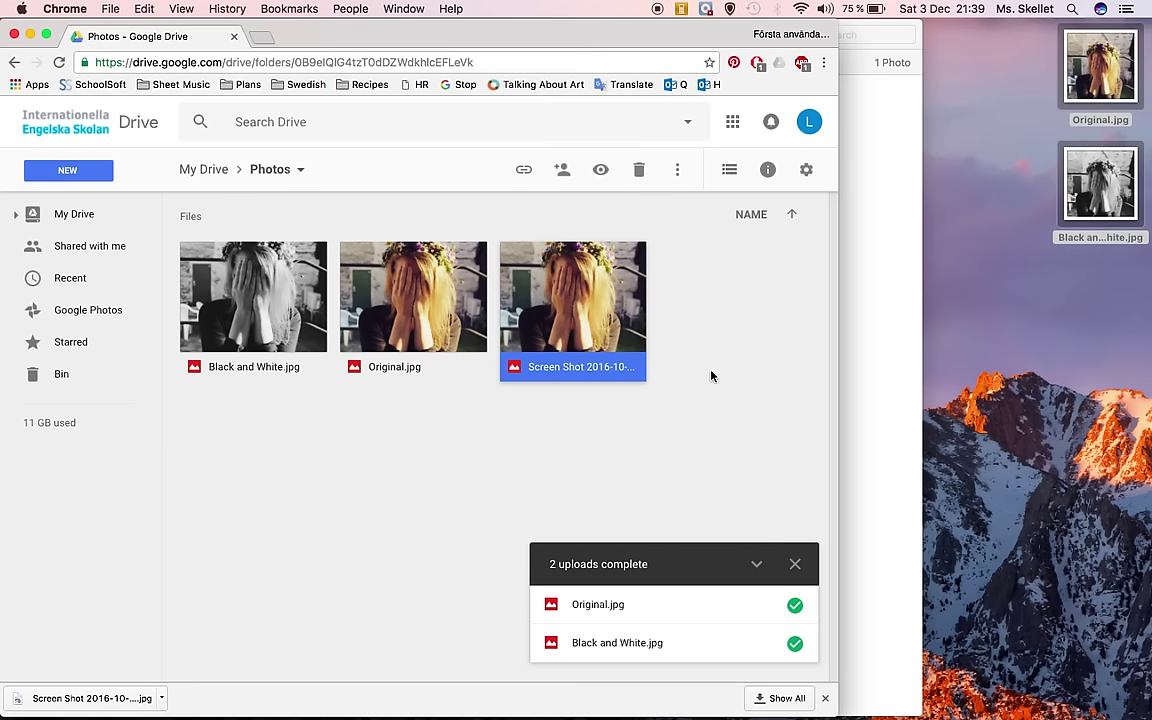
click(756, 564)
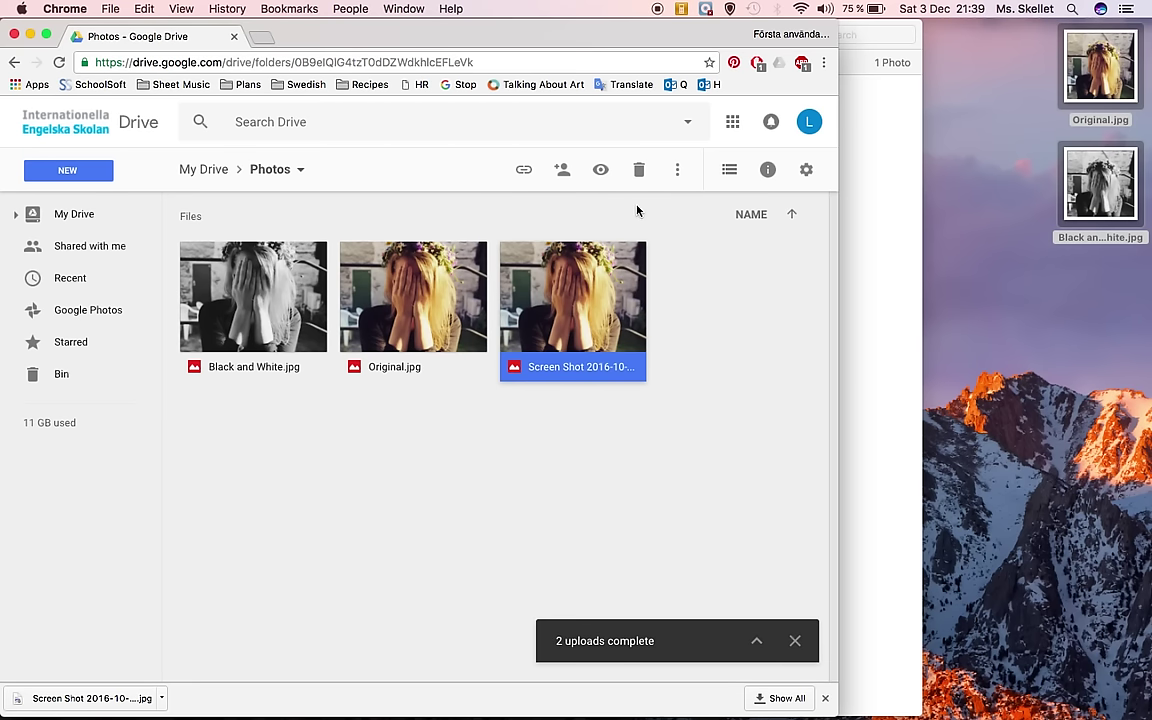
Step: Open the screenshot's sharing settings and add one recipient by name
click(563, 172)
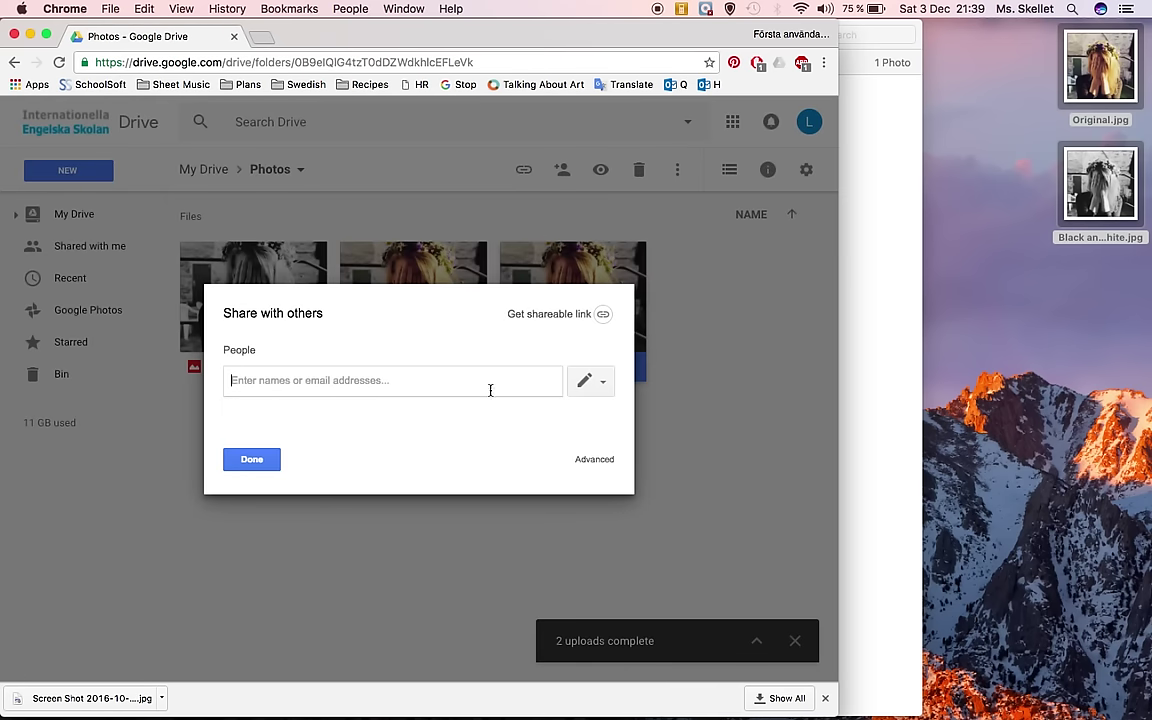
text(Laura.skellet)
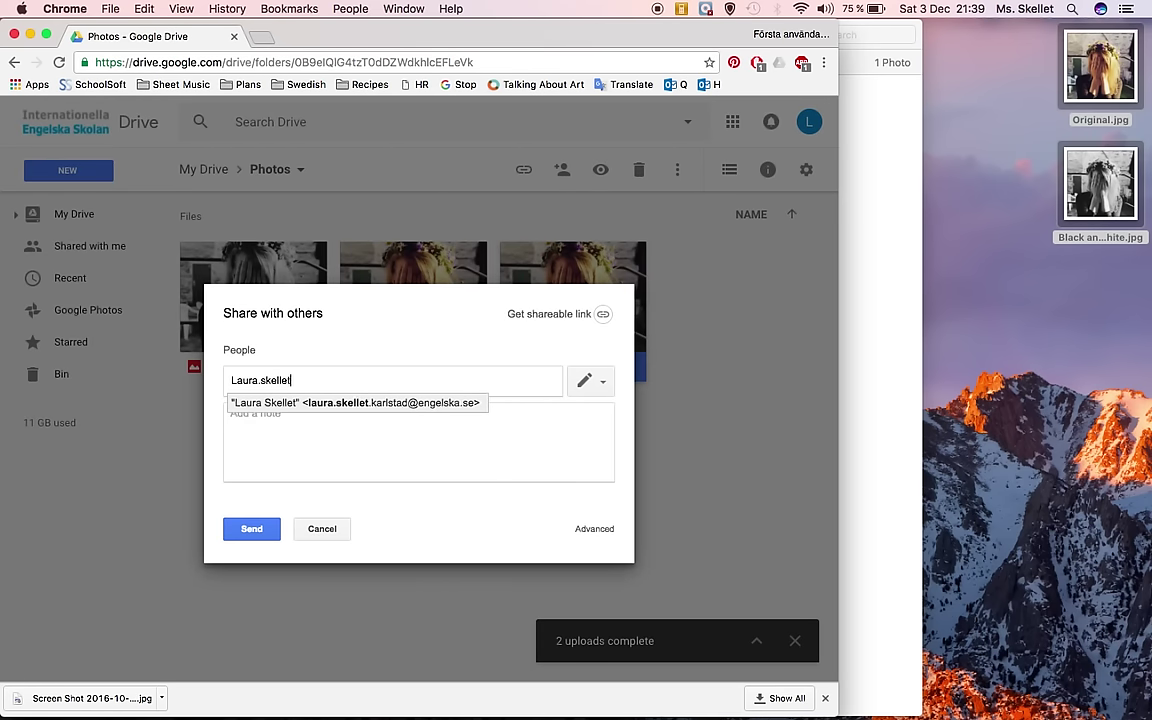
key(Return)
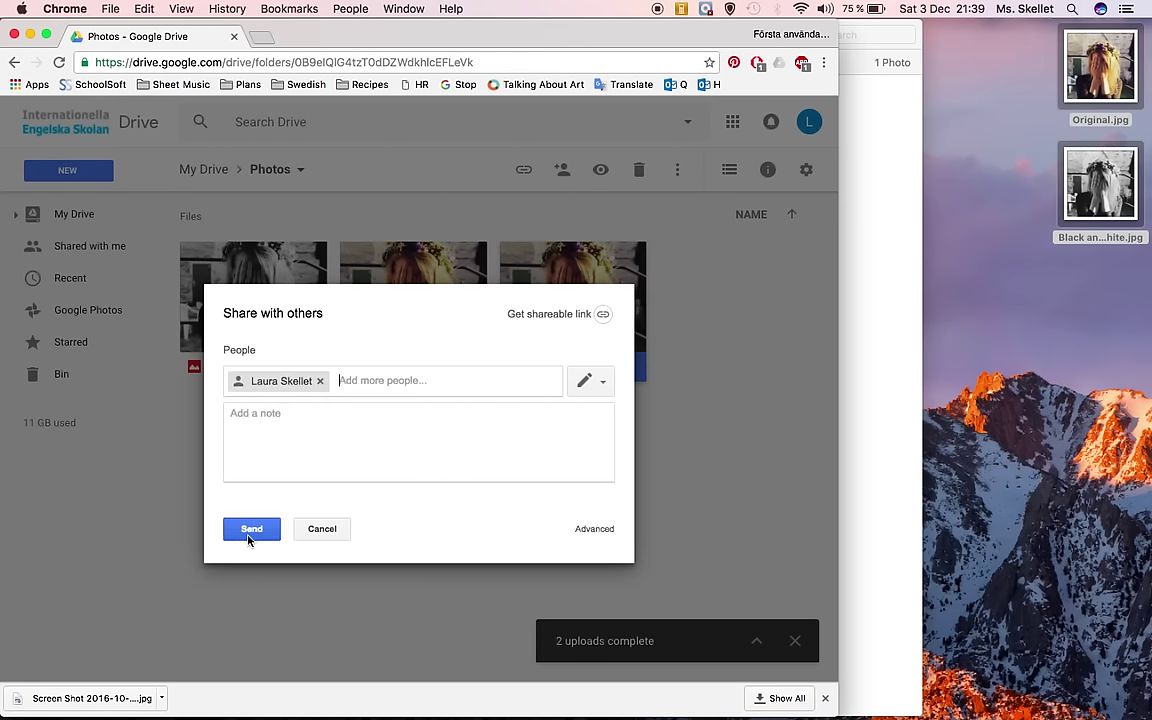